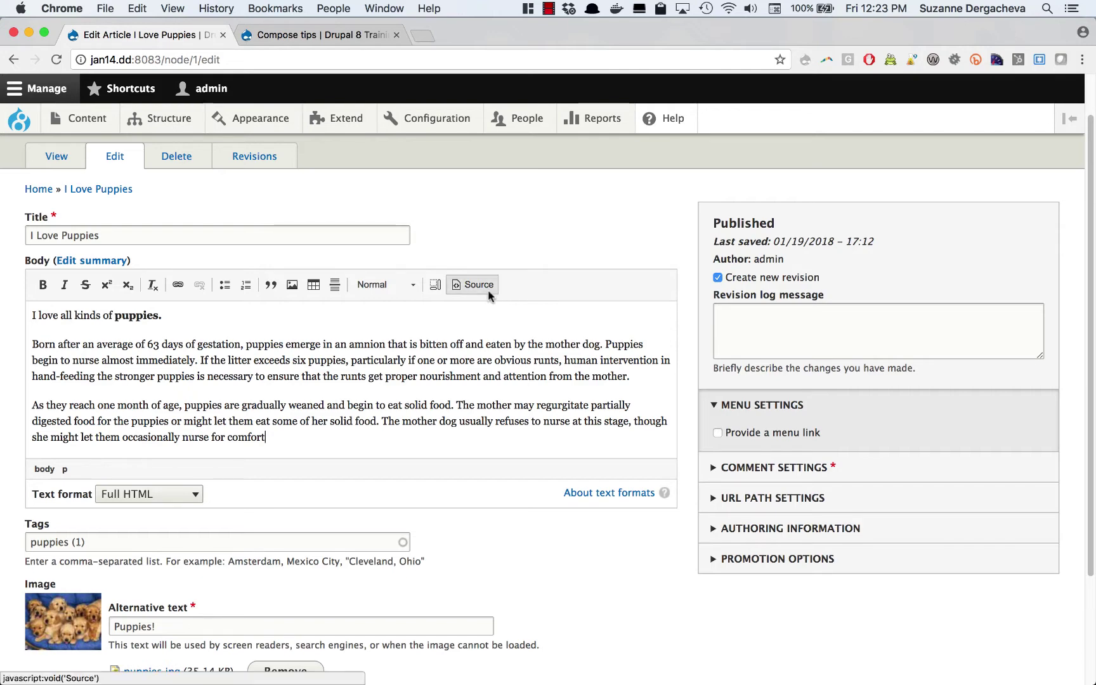
# Change the I Love Puppies body text format from Full HTML to Basic HTML and confirm the switch
pyautogui.click(180, 500)
pyautogui.click(188, 469)
pyautogui.click(480, 451)
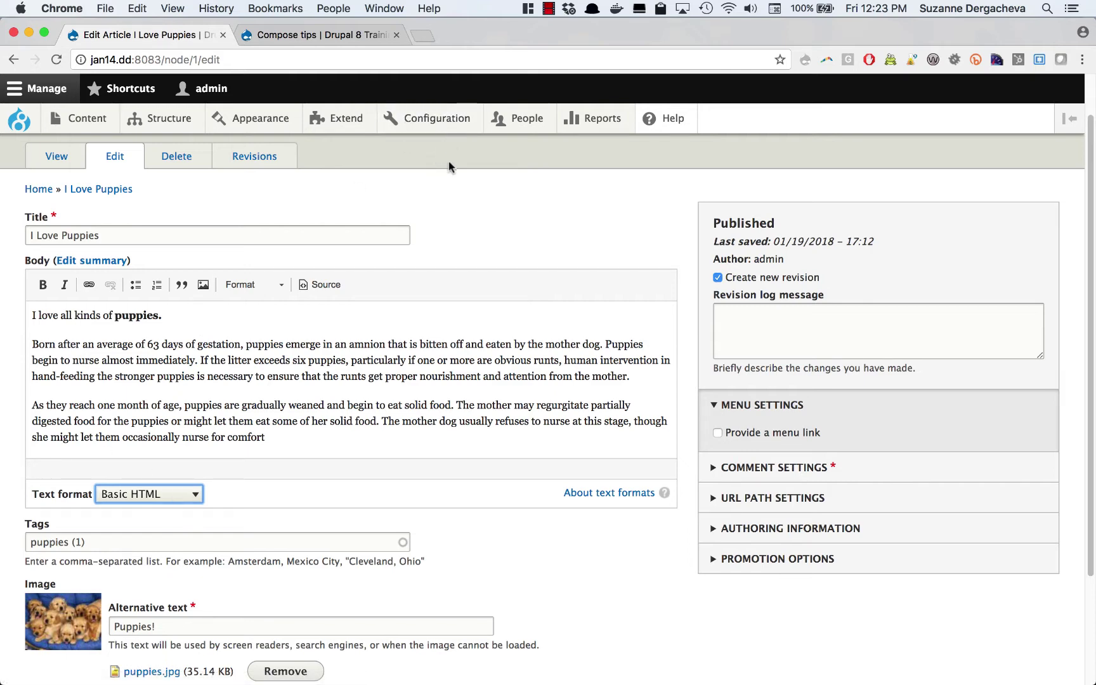
# Open Configuration > Content authoring > Text formats and editors in a new tab and switch to it
pyautogui.moveTo(443, 125)
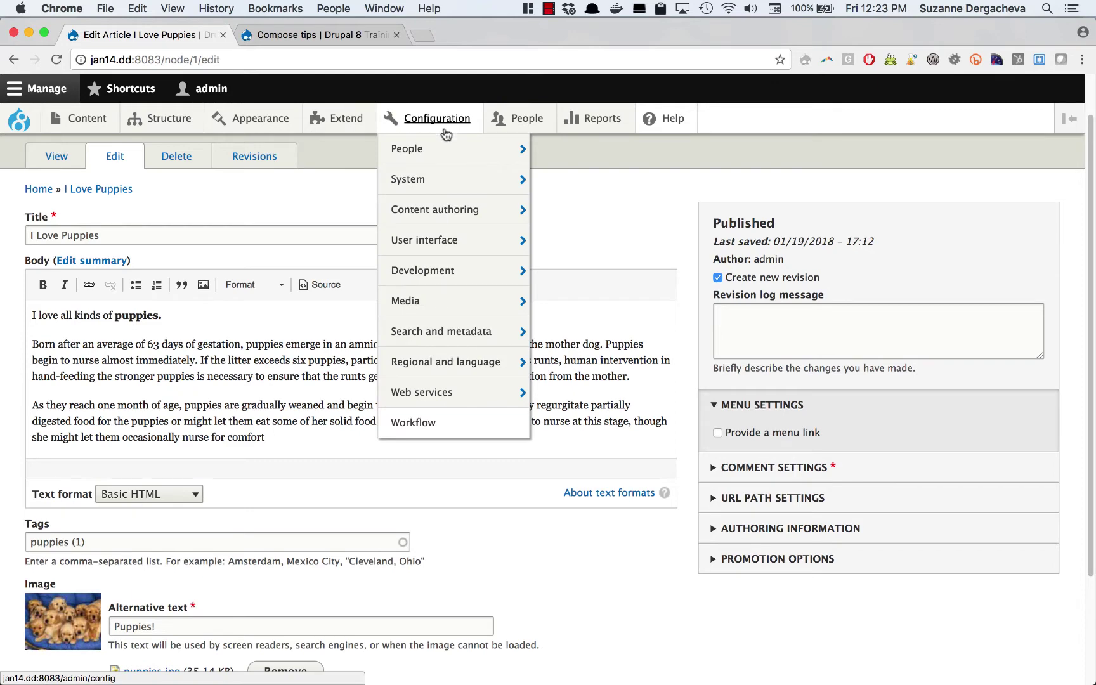
pyautogui.moveTo(470, 216)
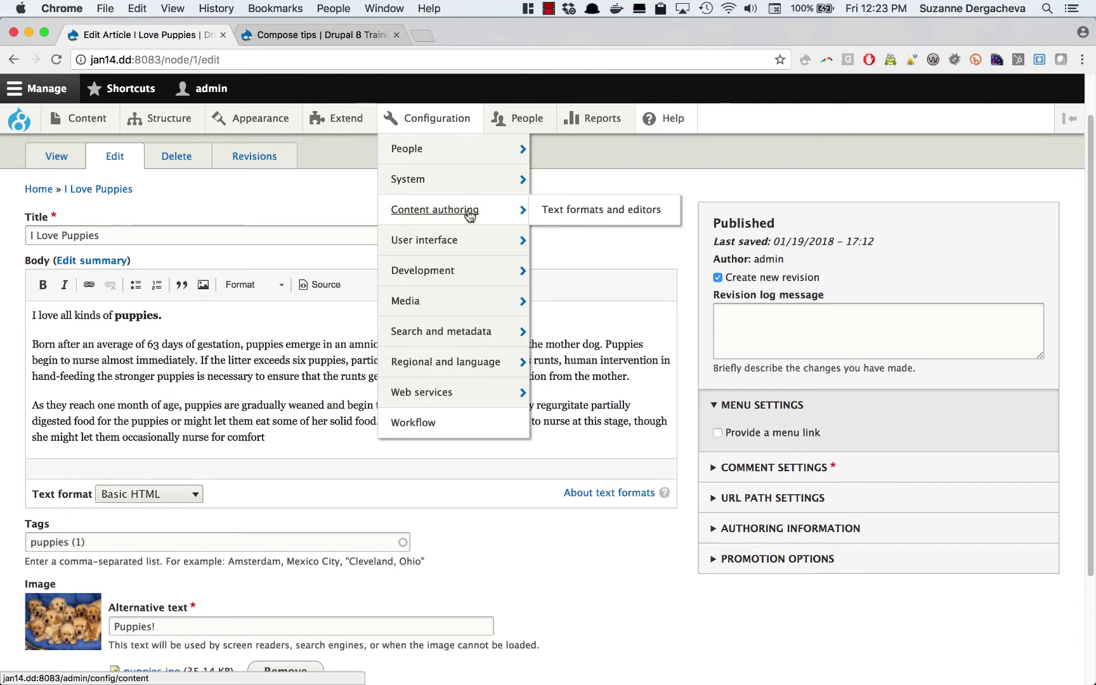
pyautogui.keyDown('super'); pyautogui.click(582, 215); pyautogui.keyUp('super')
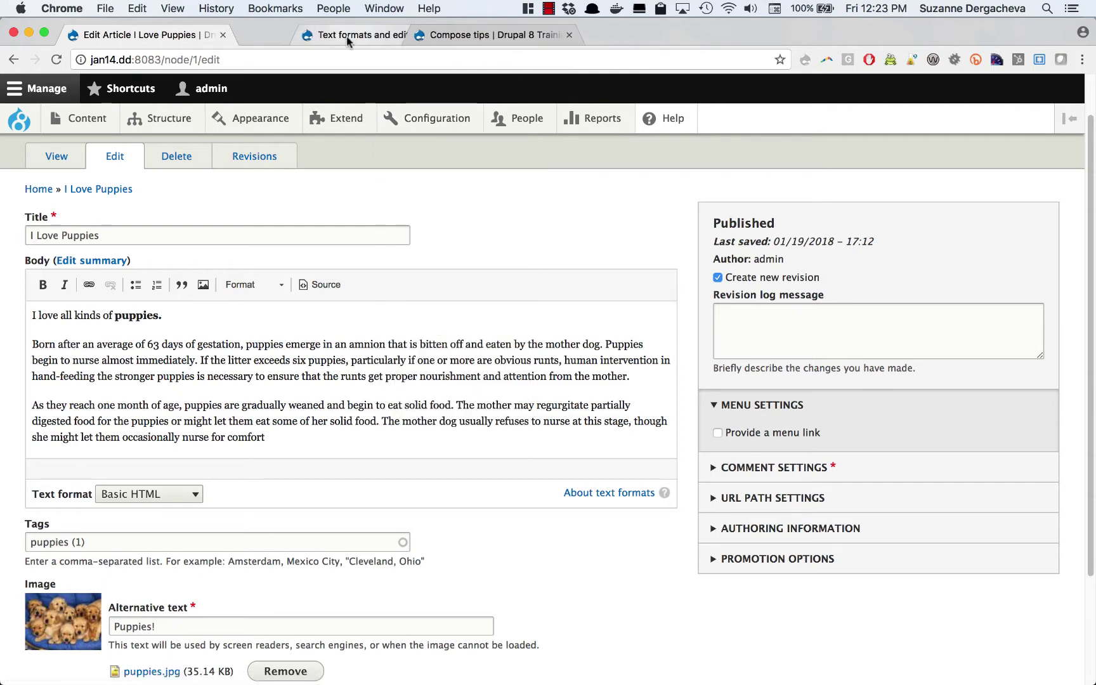
pyautogui.click(340, 36)
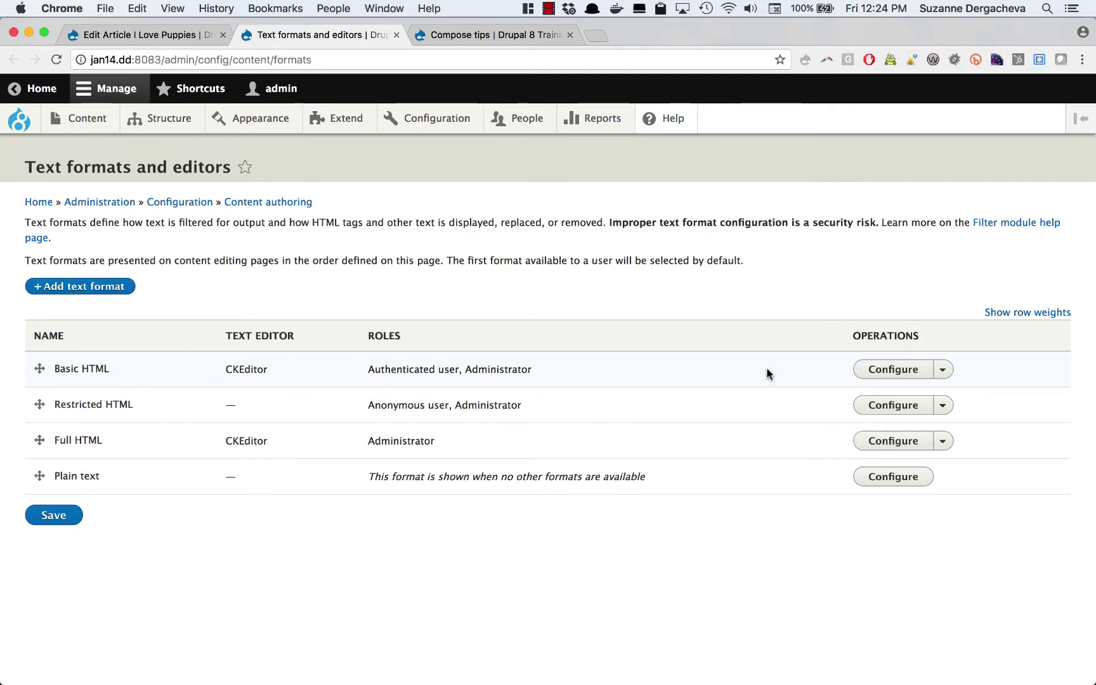
# Open the Basic HTML format settings and review its toolbar, filter order and allowed HTML tags
pyautogui.click(891, 370)
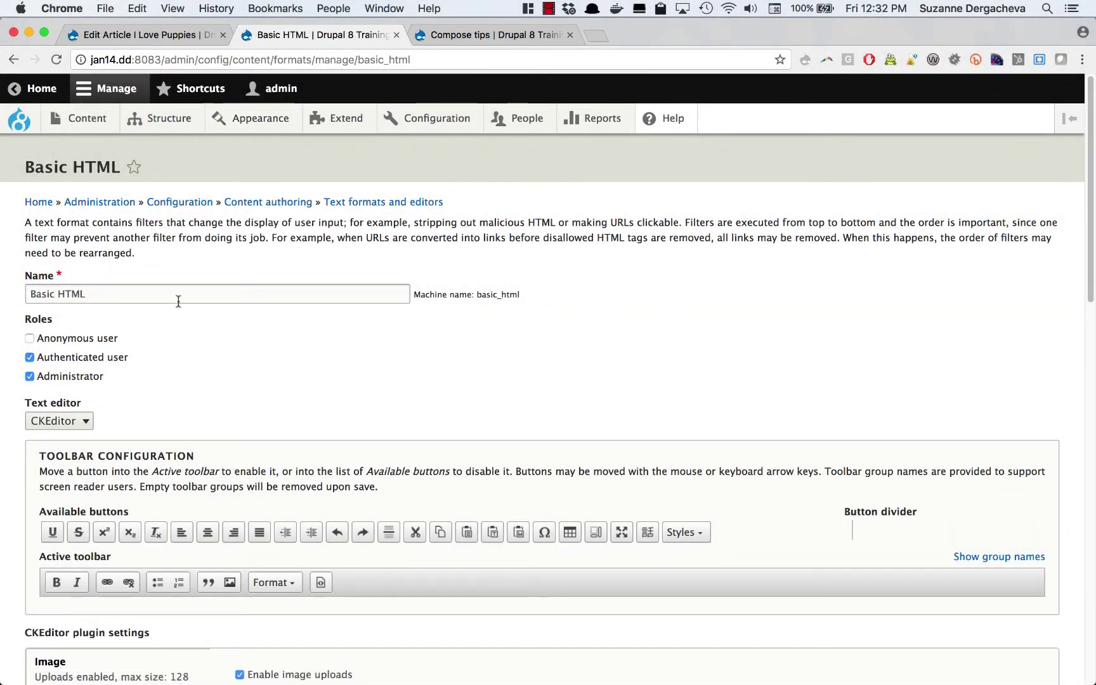
pyautogui.scroll(-20, 226, 363)
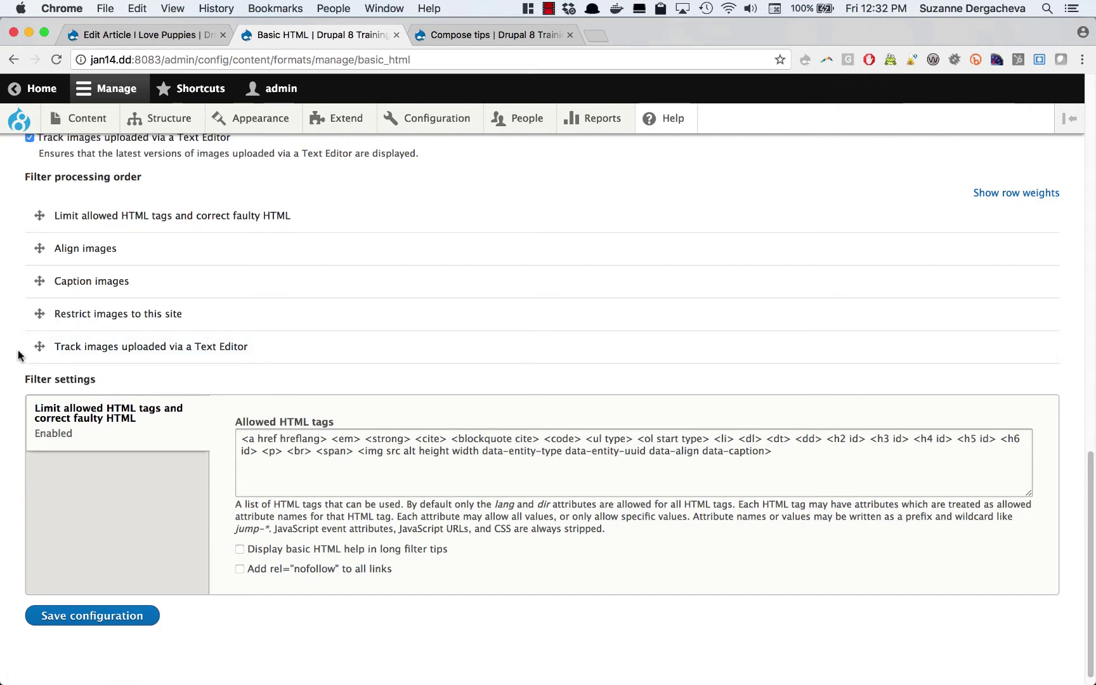
pyautogui.scroll(-1, 804, 451)
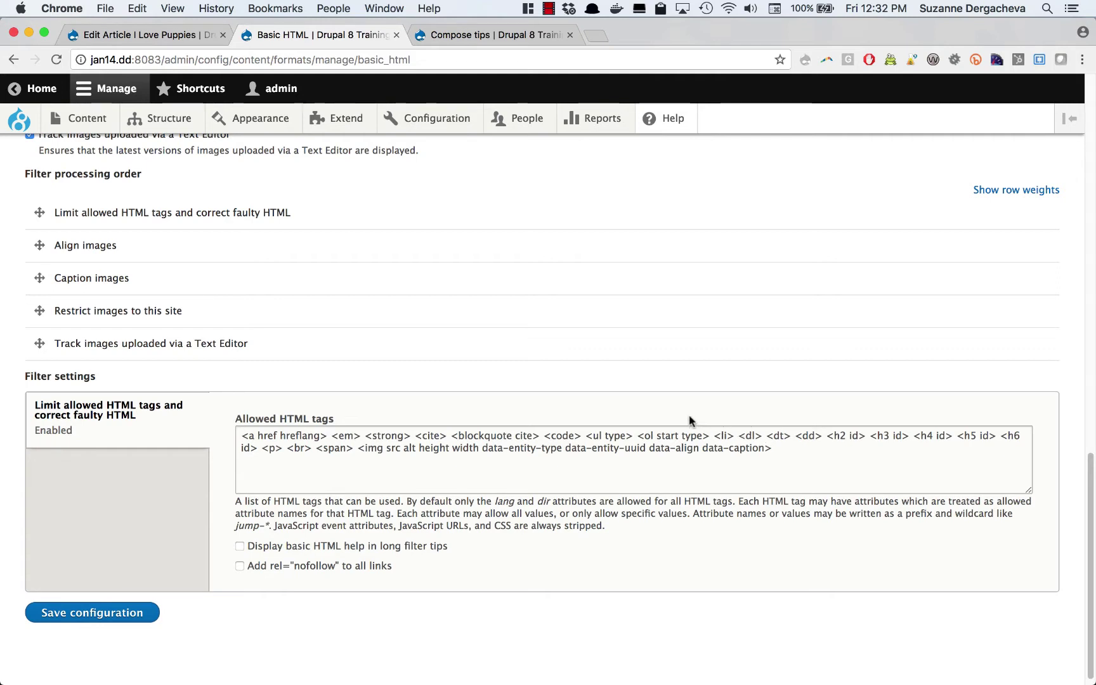
pyautogui.scroll(5, 626, 448)
pyautogui.scroll(10, 621, 473)
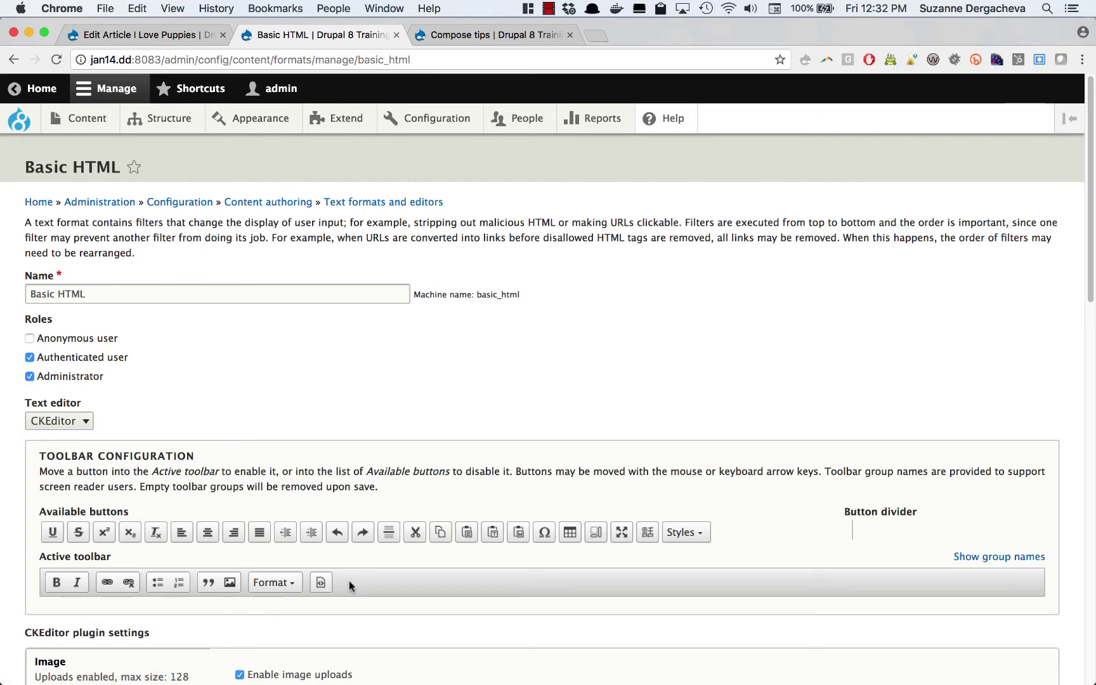
# Put Paste from Word and Maximize in a new Tools group of the Basic HTML toolbar, then save
pyautogui.scroll(-4, 377, 540)
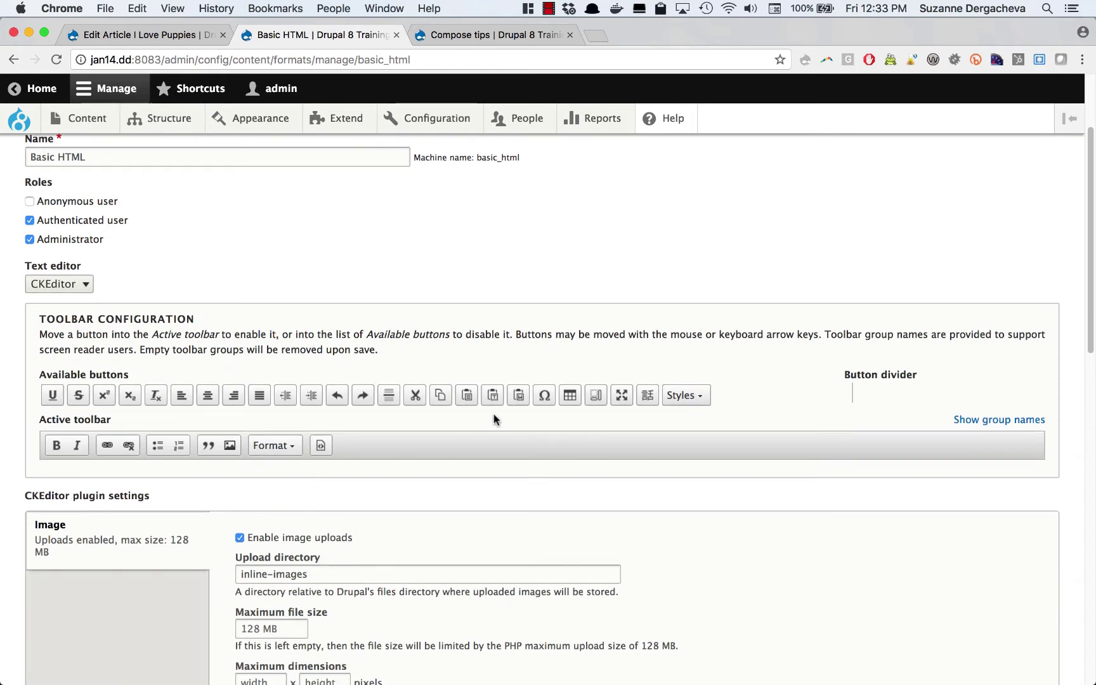
pyautogui.moveTo(517, 398); pyautogui.dragTo(446, 459)
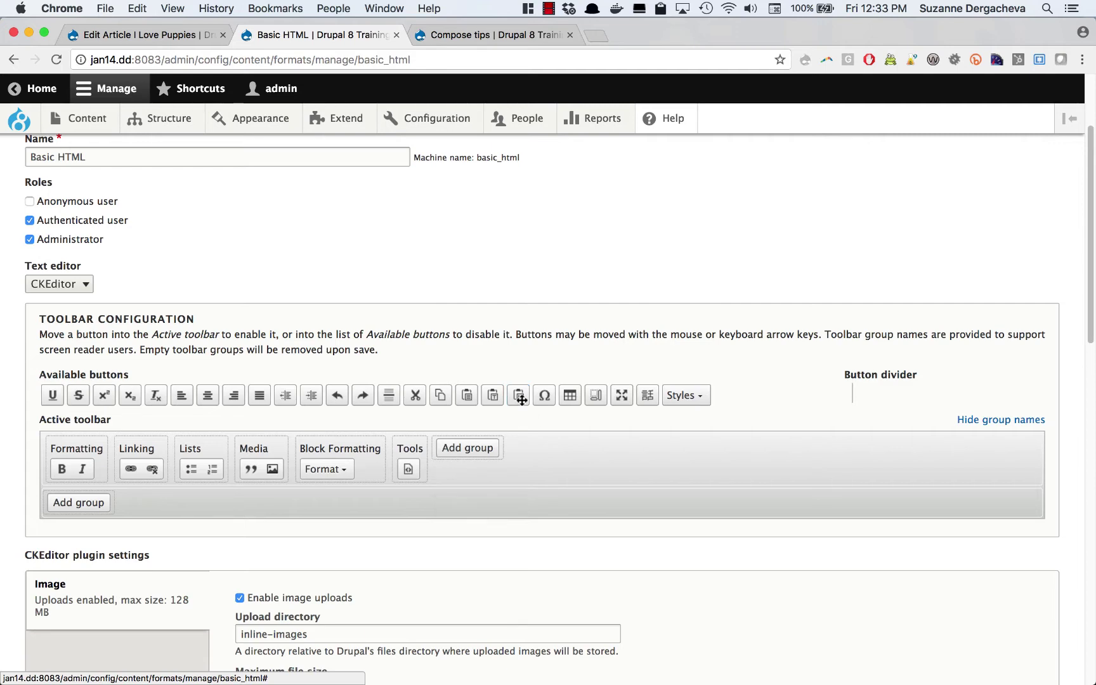
pyautogui.moveTo(518, 395); pyautogui.dragTo(429, 469)
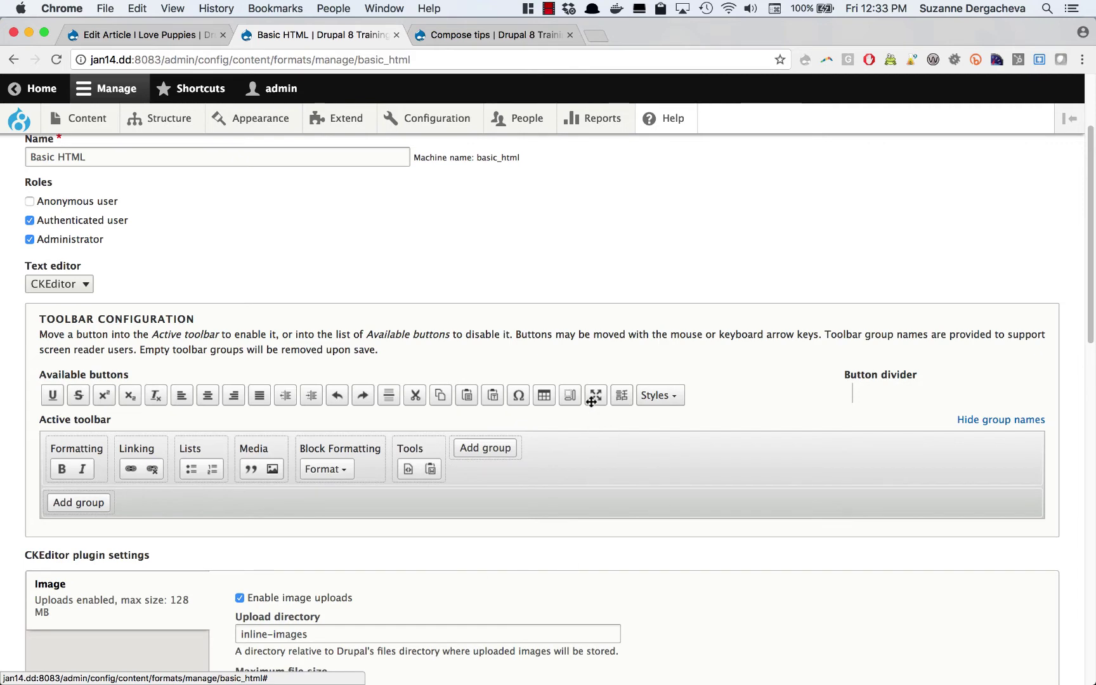
pyautogui.moveTo(594, 396); pyautogui.dragTo(453, 469)
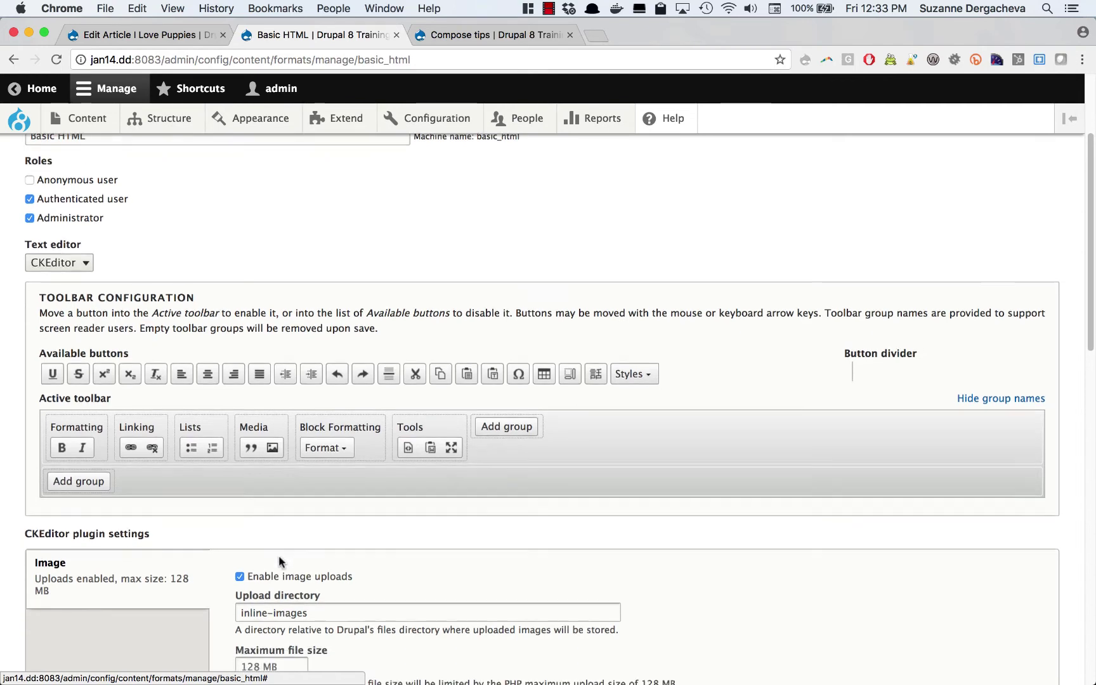
pyautogui.scroll(-10, 177, 574)
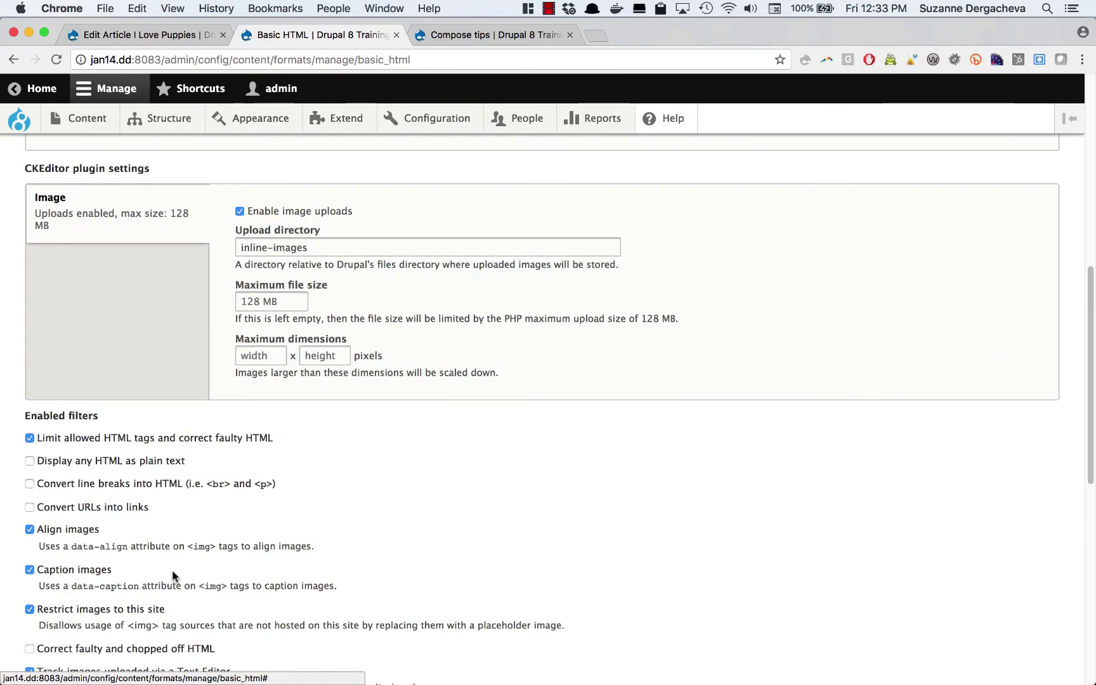
pyautogui.scroll(-5, 171, 571)
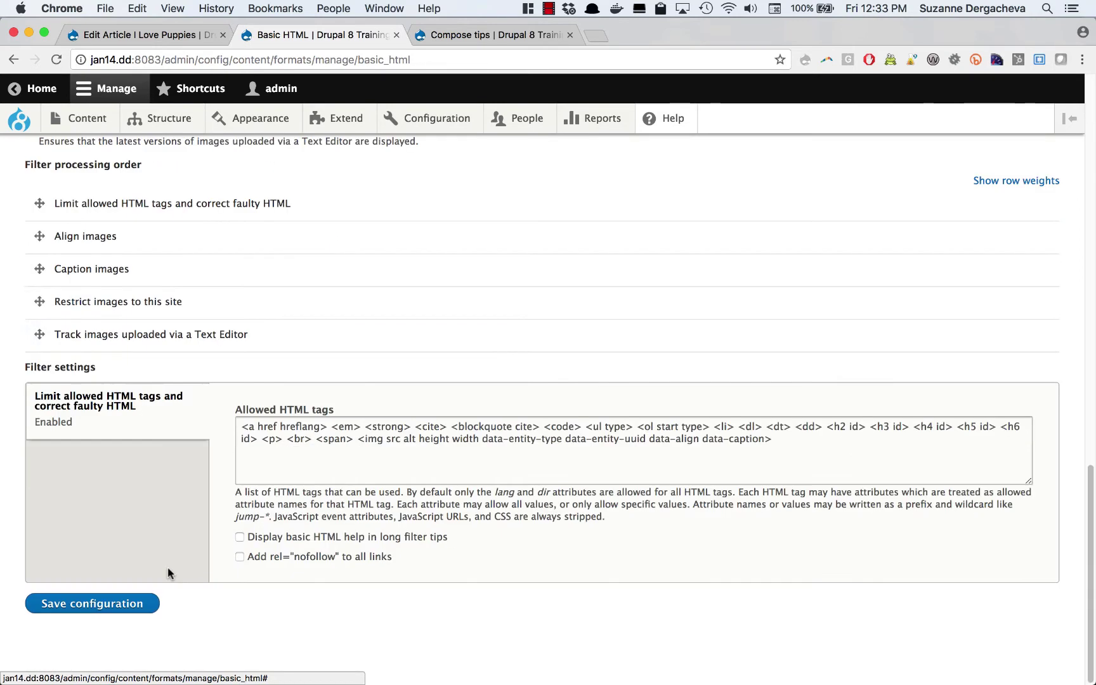
pyautogui.click(118, 606)
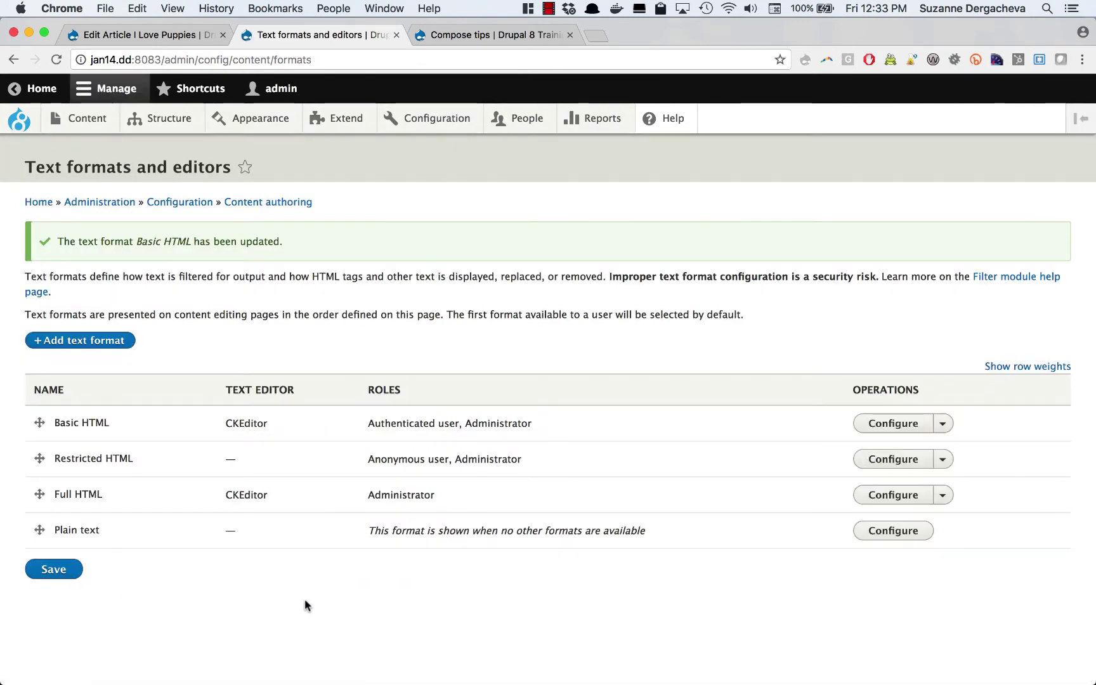
# Reload the article edit form and switch its body to Basic HTML
pyautogui.click(167, 35)
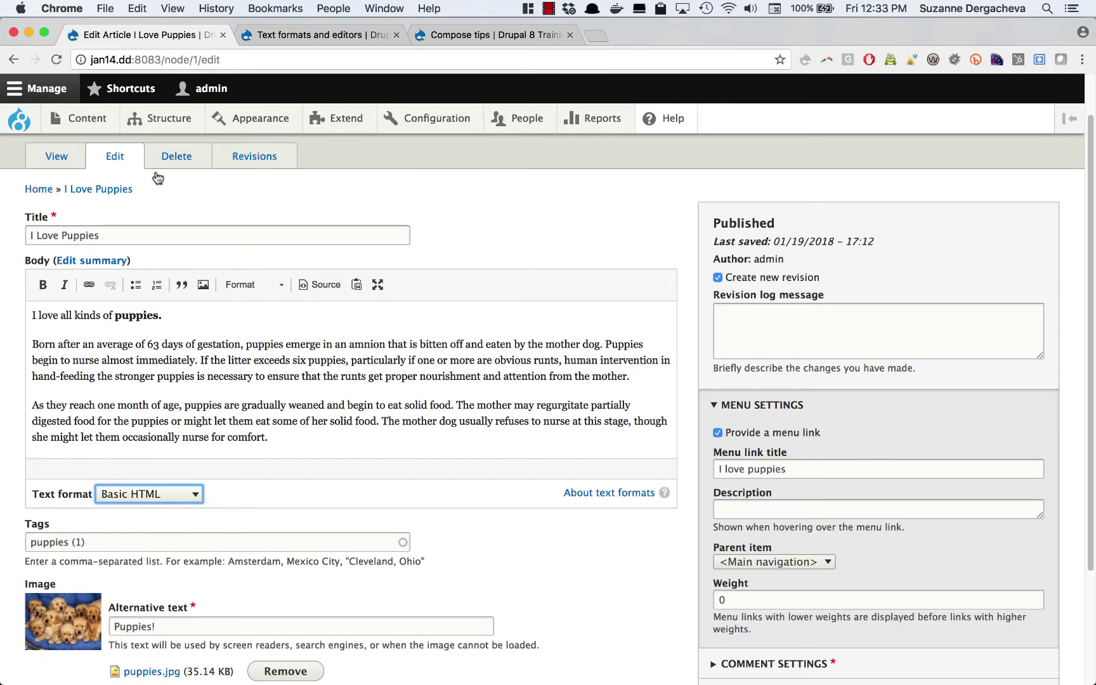
pyautogui.click(55, 60)
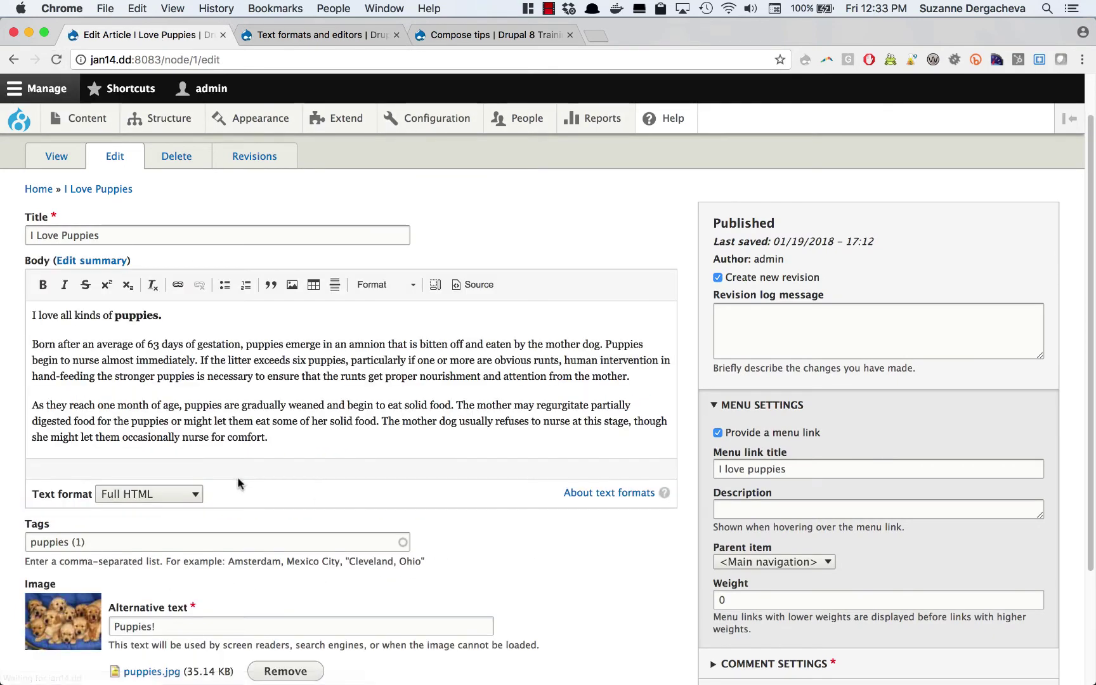
pyautogui.click(176, 499)
pyautogui.click(172, 465)
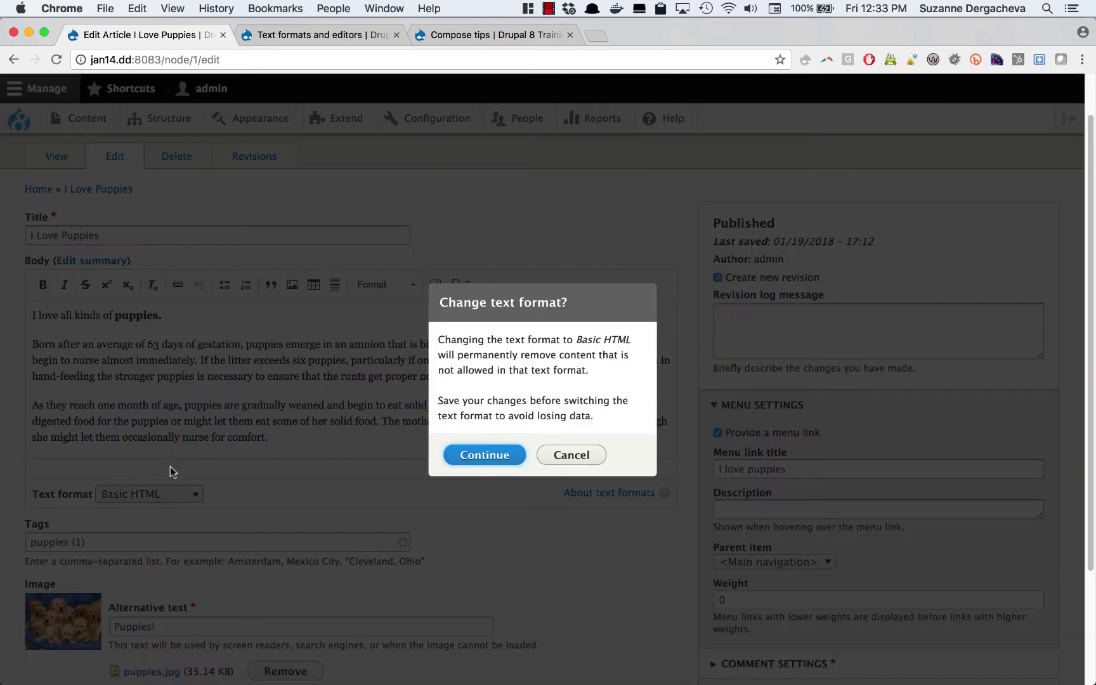
pyautogui.click(482, 456)
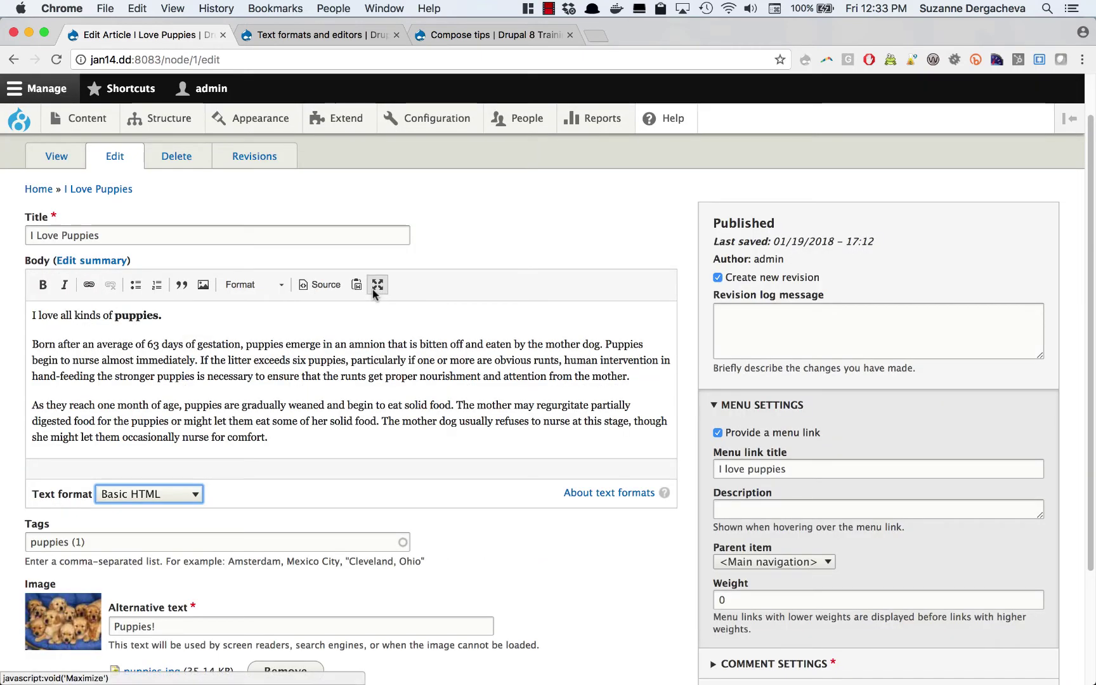
# Test the new Maximize button on the body editor, then return to the text formats list
pyautogui.click(378, 284)
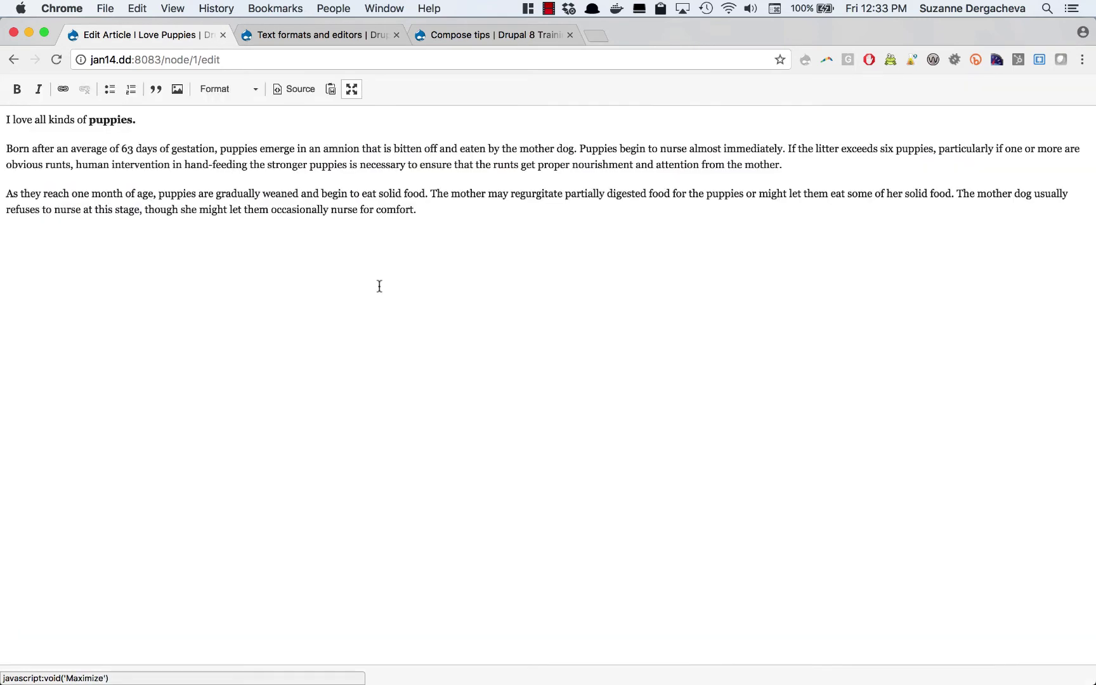
pyautogui.click(351, 89)
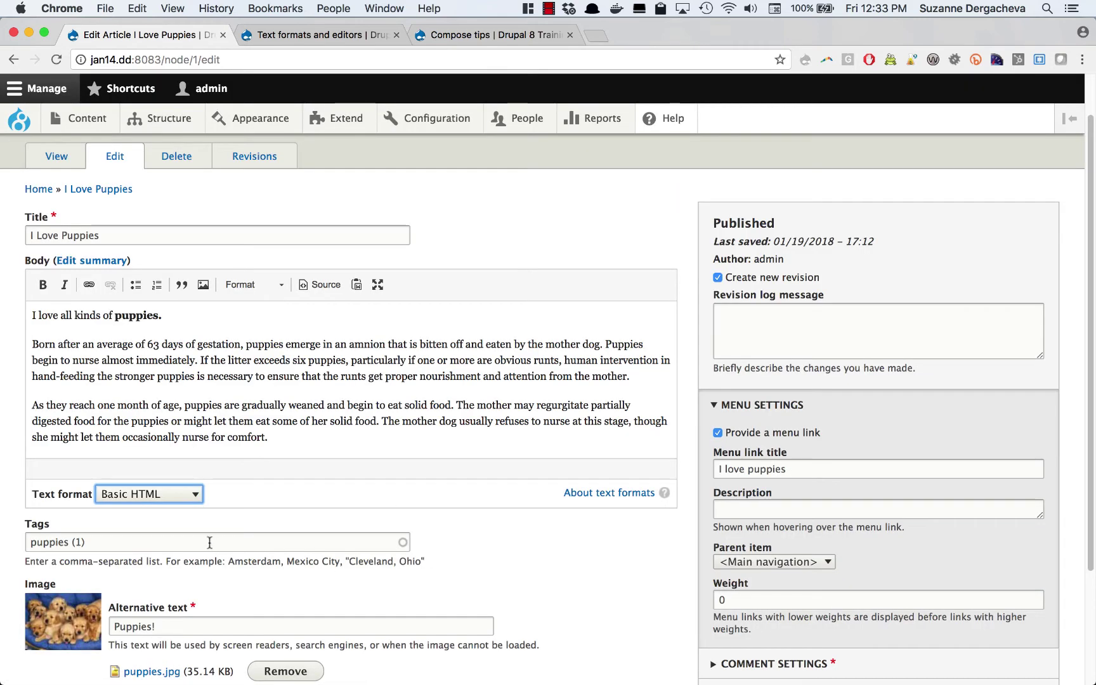
pyautogui.click(338, 35)
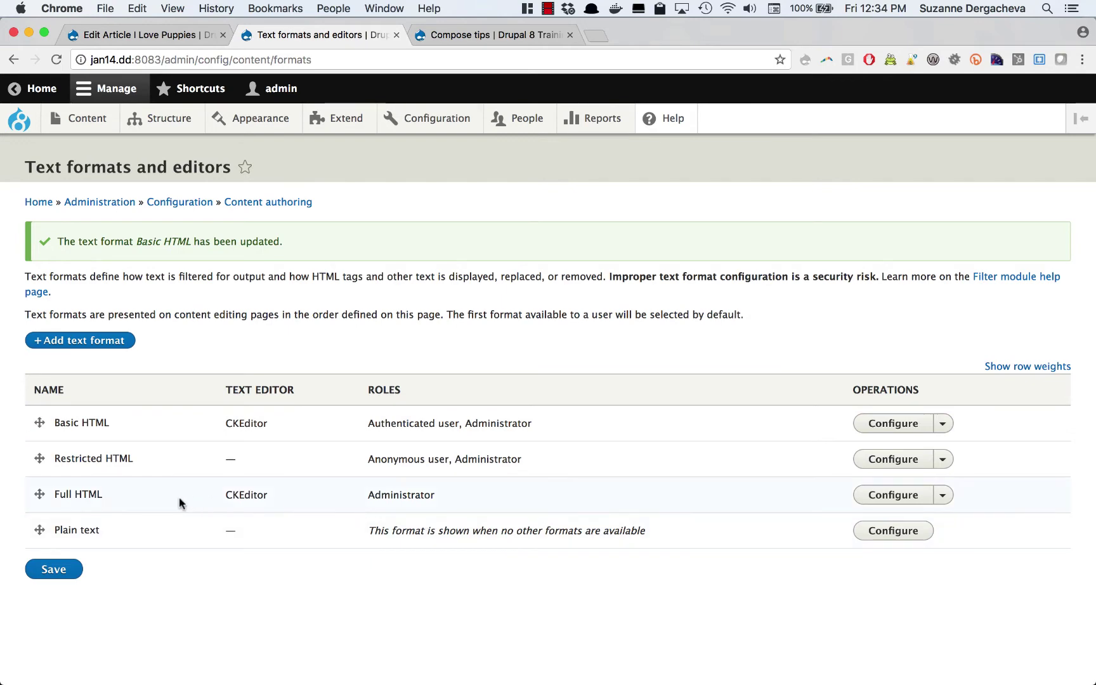
# In the Full HTML settings, add the Styles button to the Block Formatting group beside Format
pyautogui.click(882, 498)
pyautogui.scroll(-3, 225, 527)
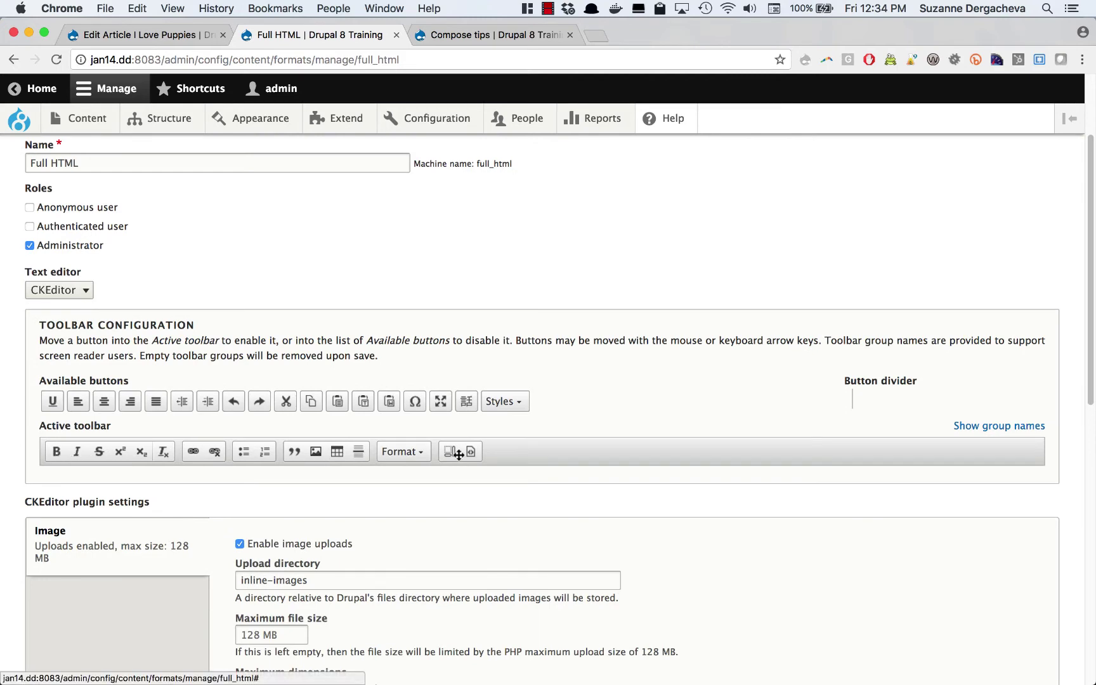
pyautogui.scroll(-5, 679, 502)
pyautogui.scroll(-5, 678, 507)
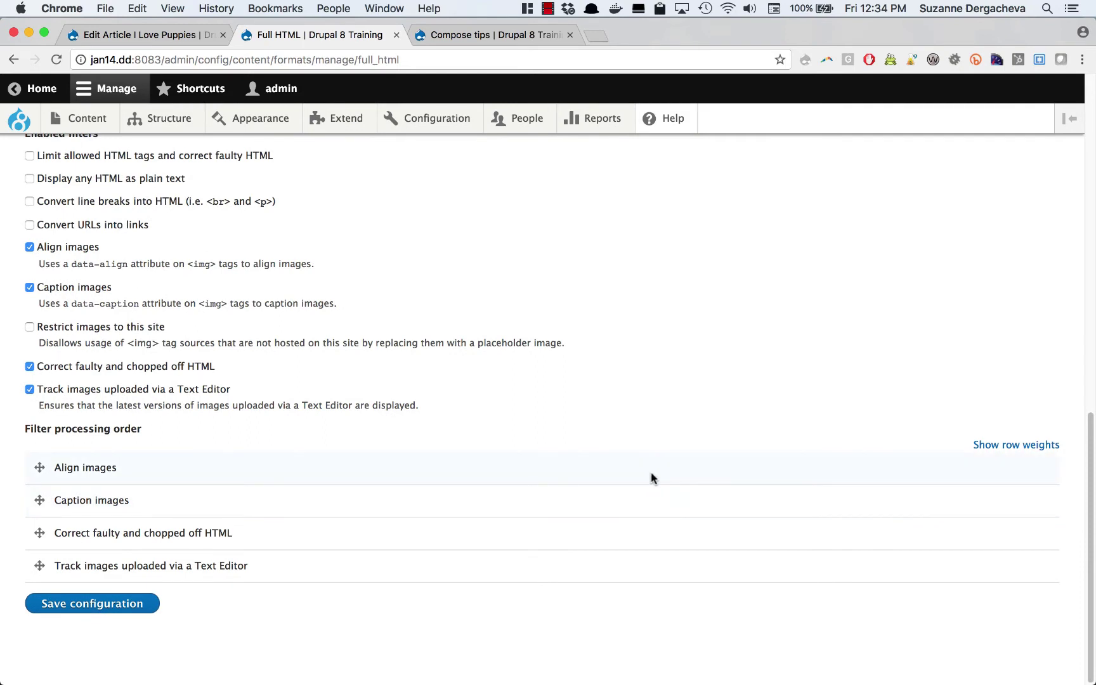
pyautogui.scroll(5, 639, 512)
pyautogui.scroll(5, 638, 519)
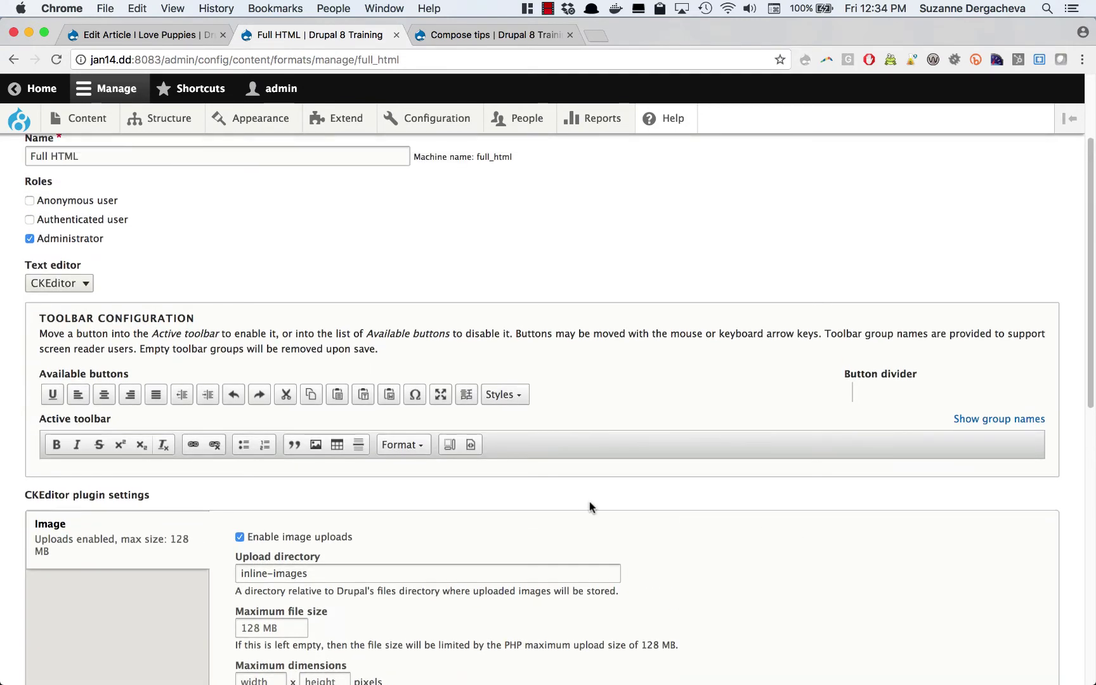
pyautogui.scroll(-3, 583, 500)
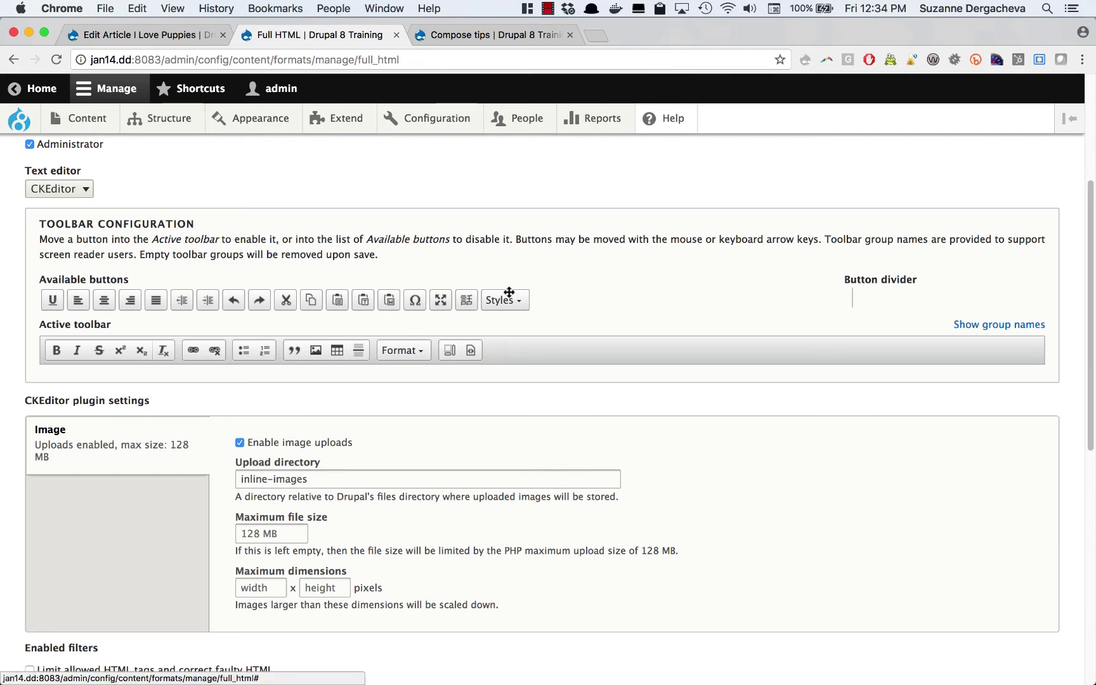
pyautogui.moveTo(509, 292); pyautogui.dragTo(476, 369)
pyautogui.scroll(-3, 311, 544)
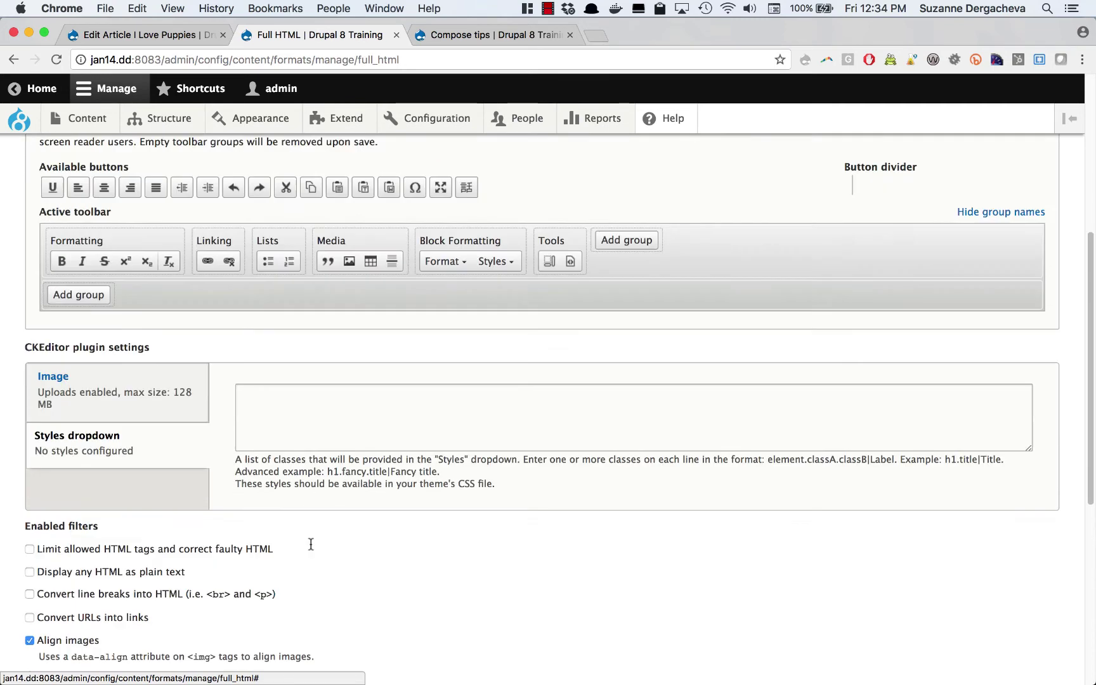
pyautogui.scroll(-1, 311, 544)
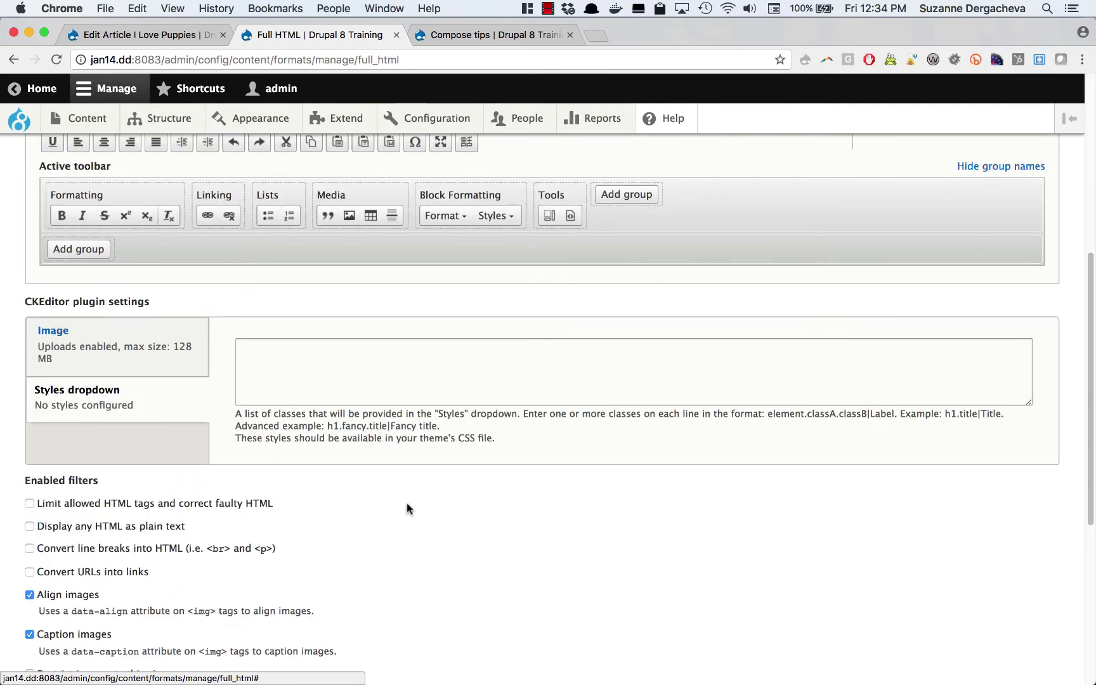
# Enter the style h2.special|Special Heading in the Styles dropdown settings and save Full HTML
pyautogui.scroll(1, 370, 584)
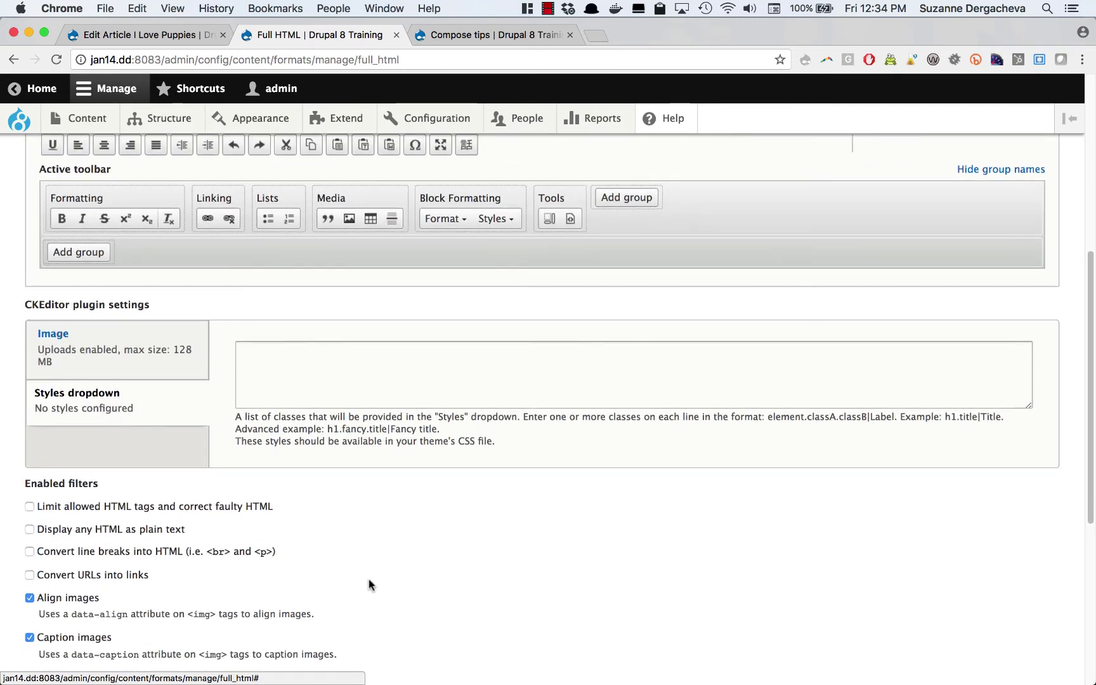
pyautogui.click(318, 374)
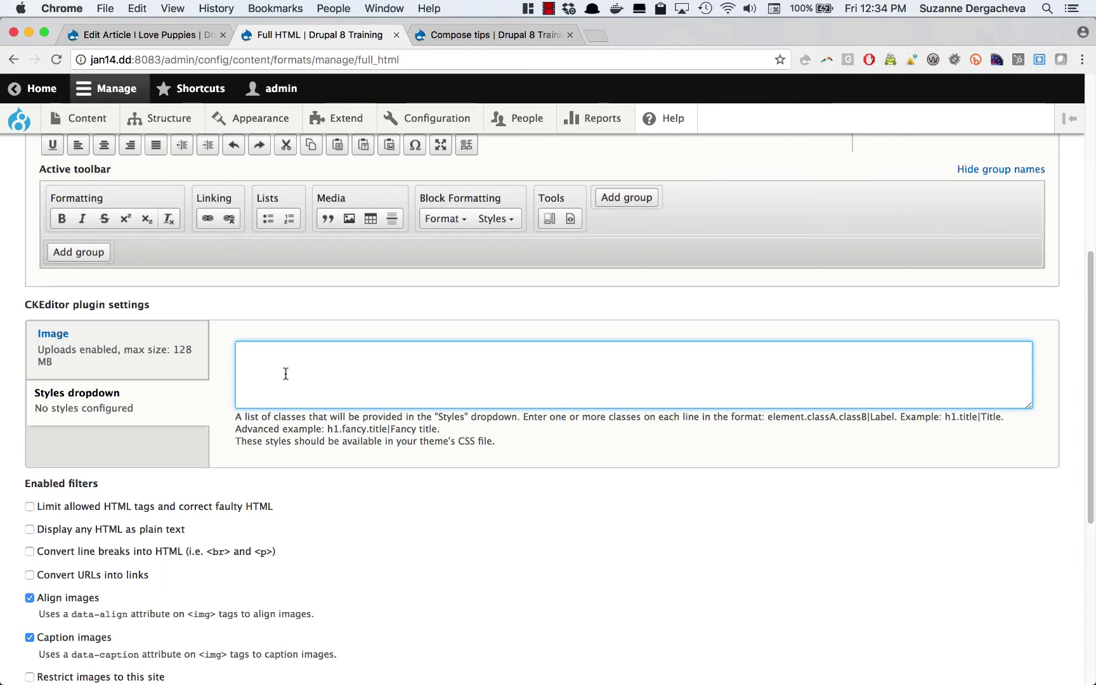
pyautogui.write('2')
pyautogui.write('h2')
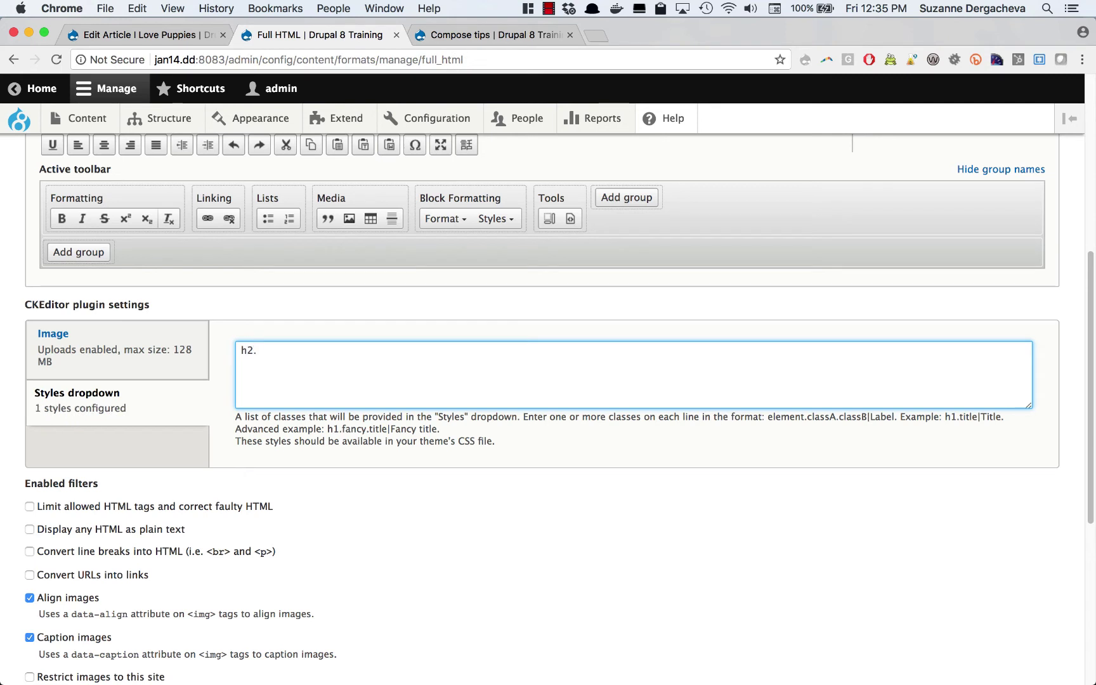
pyautogui.write('.special|Special Heading')
pyautogui.scroll(-5, 192, 555)
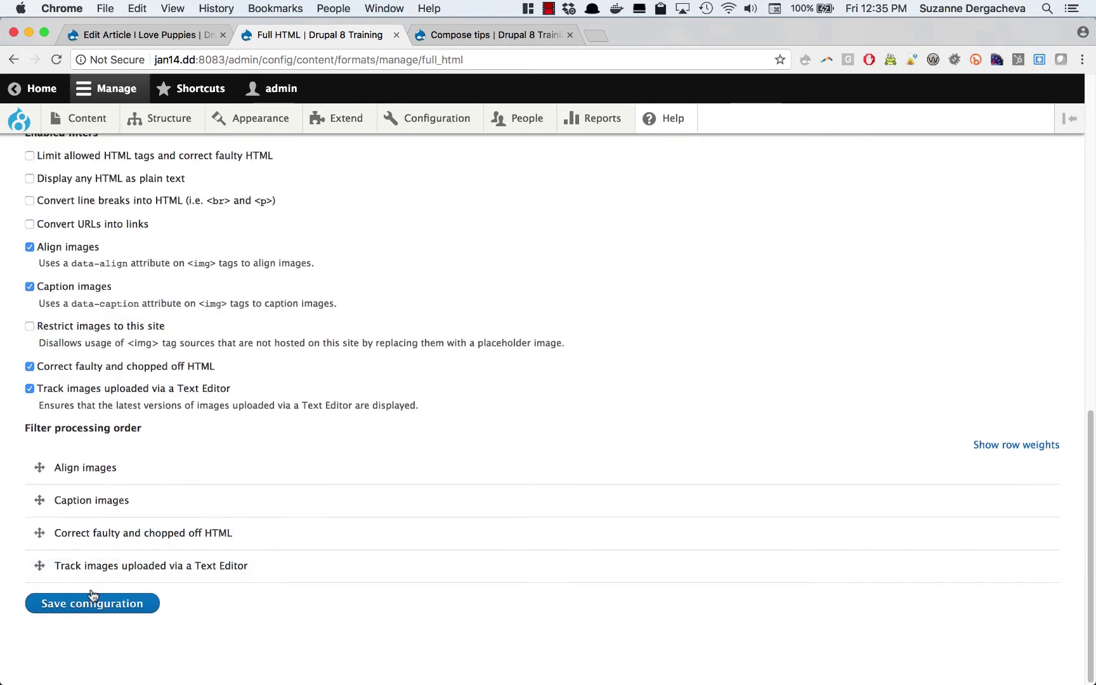
pyautogui.click(92, 603)
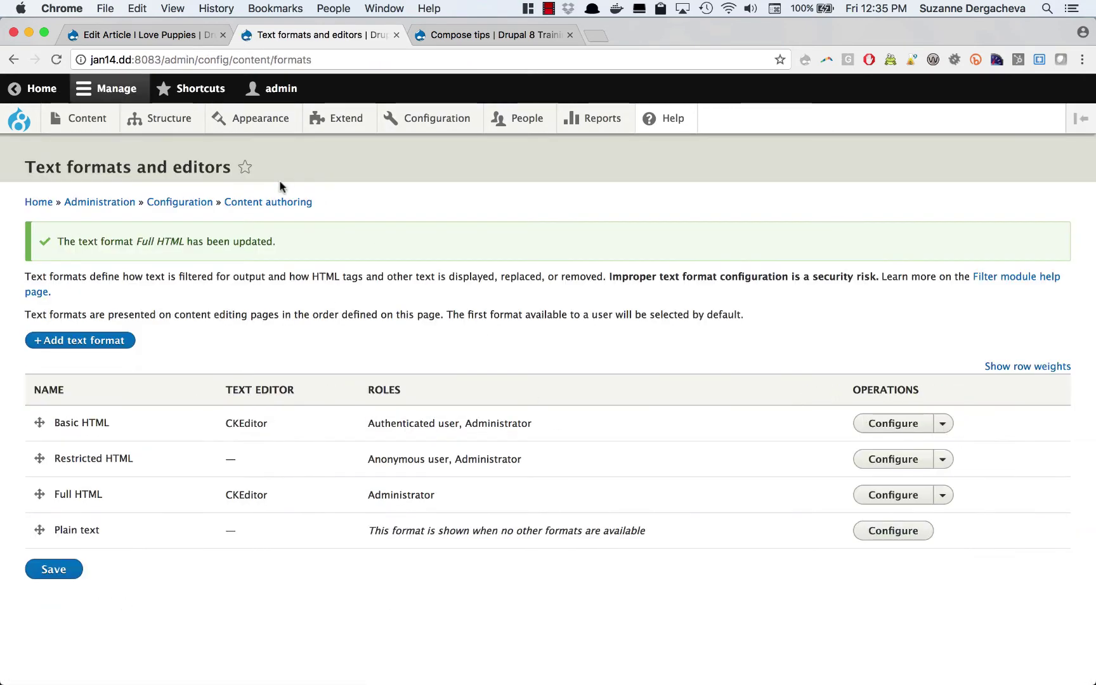
# Reload the article editor and pick Special Heading from the Styles list
pyautogui.click(191, 37)
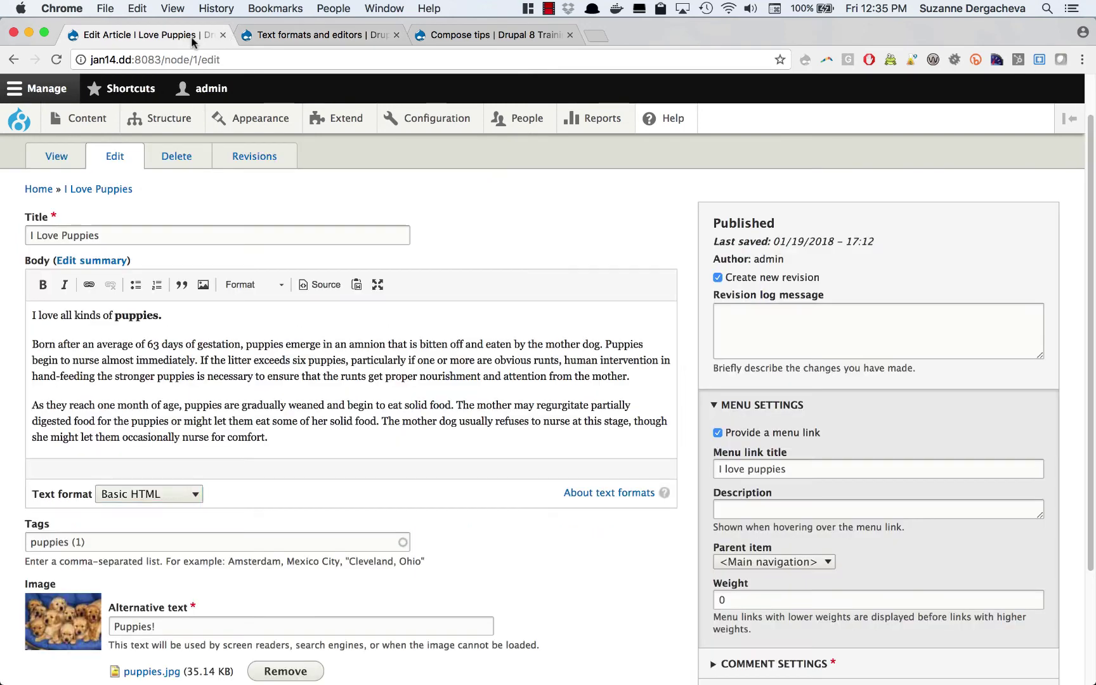
pyautogui.click(56, 59)
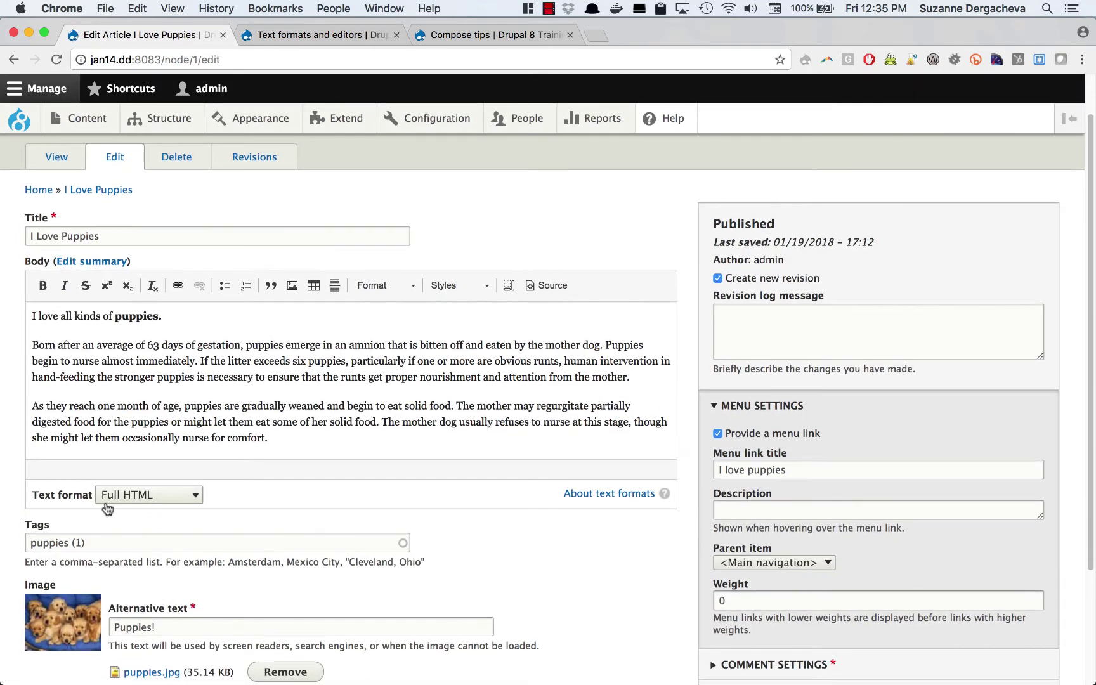
pyautogui.click(484, 289)
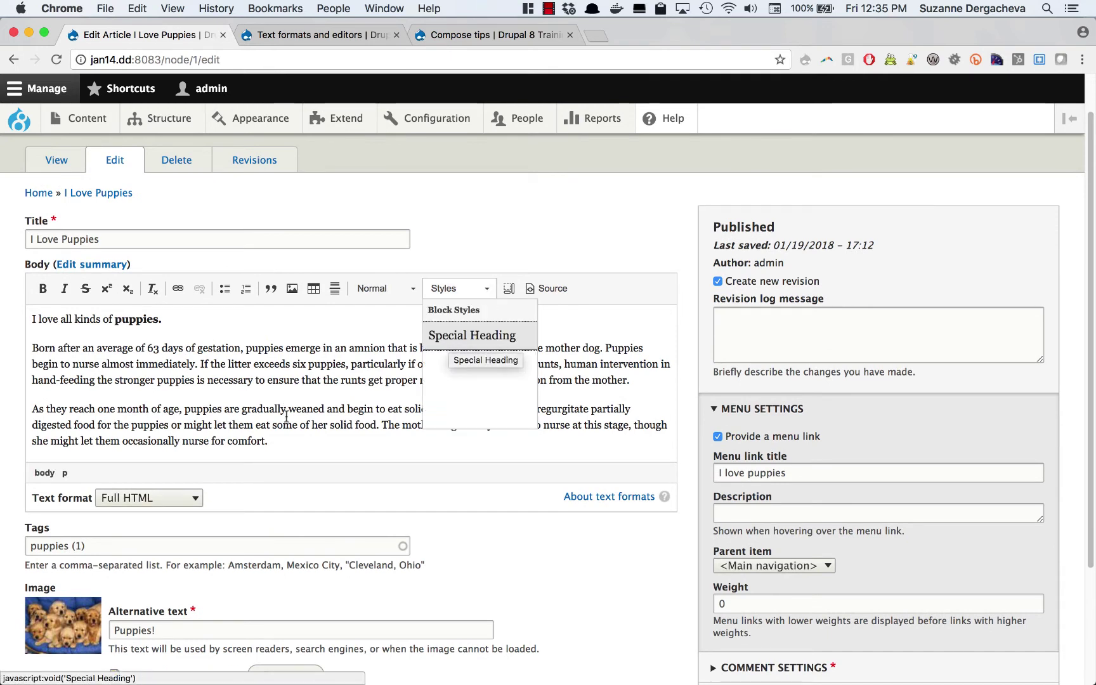
pyautogui.click(449, 343)
# Add a 'List of Puppy Names' line at the end of the body and style it as Special Heading
pyautogui.click(267, 440)
pyautogui.press('Return')
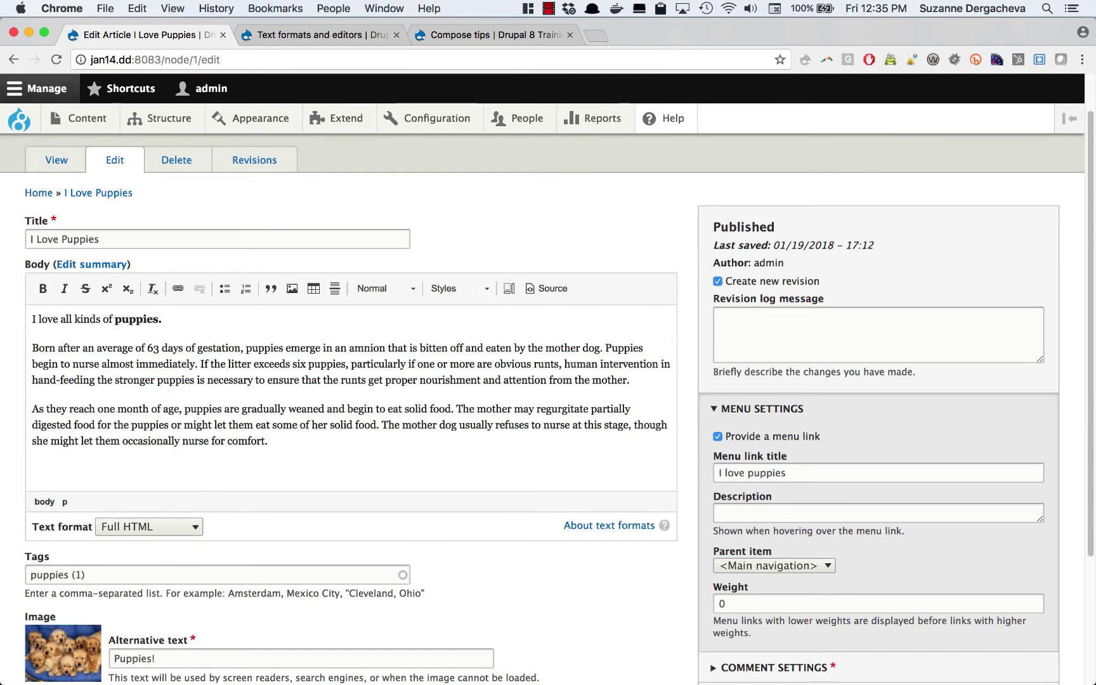
pyautogui.write('List of Pupp')
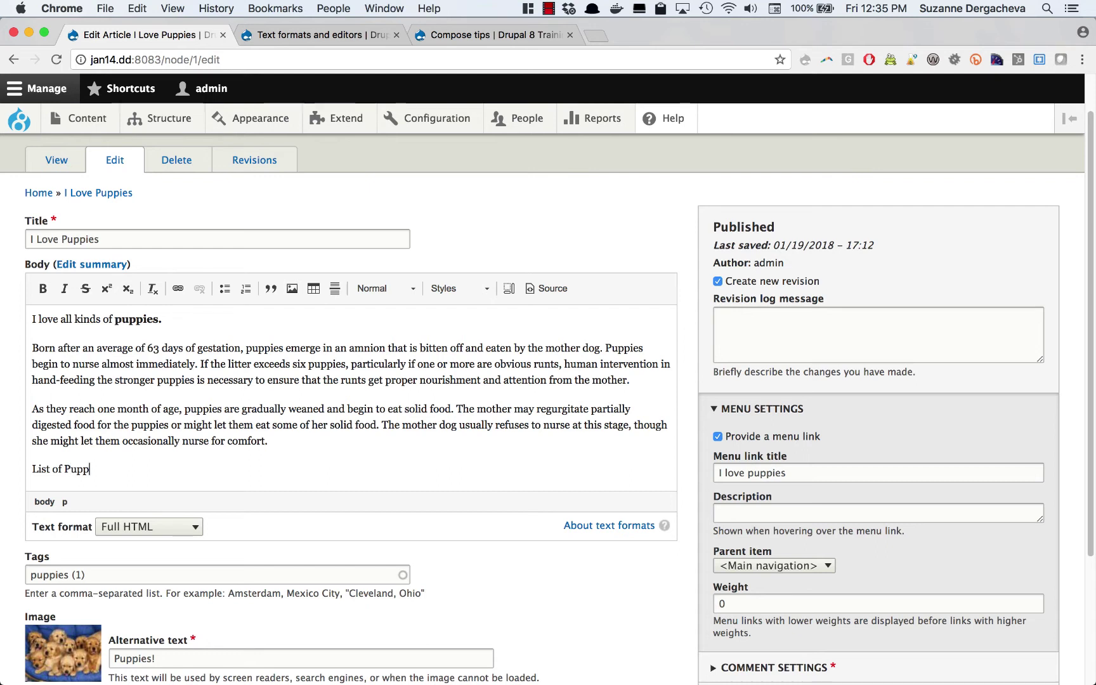
pyautogui.write('y Names')
pyautogui.press('super+shift+Left')
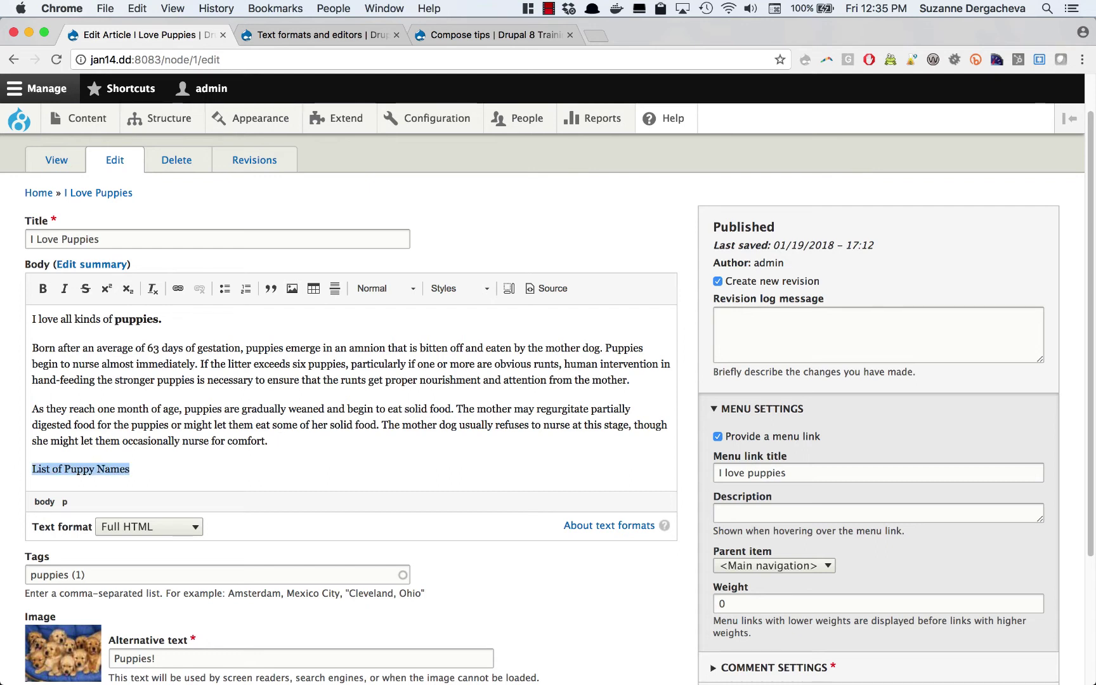
pyautogui.click(459, 289)
pyautogui.click(473, 336)
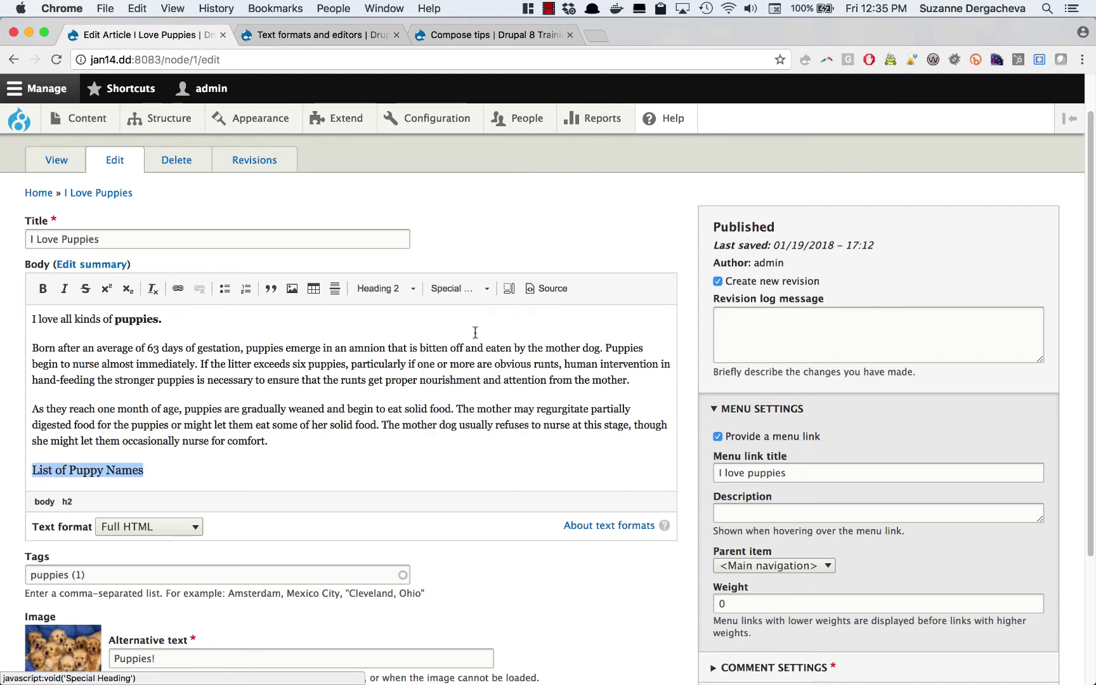
pyautogui.press('Left')
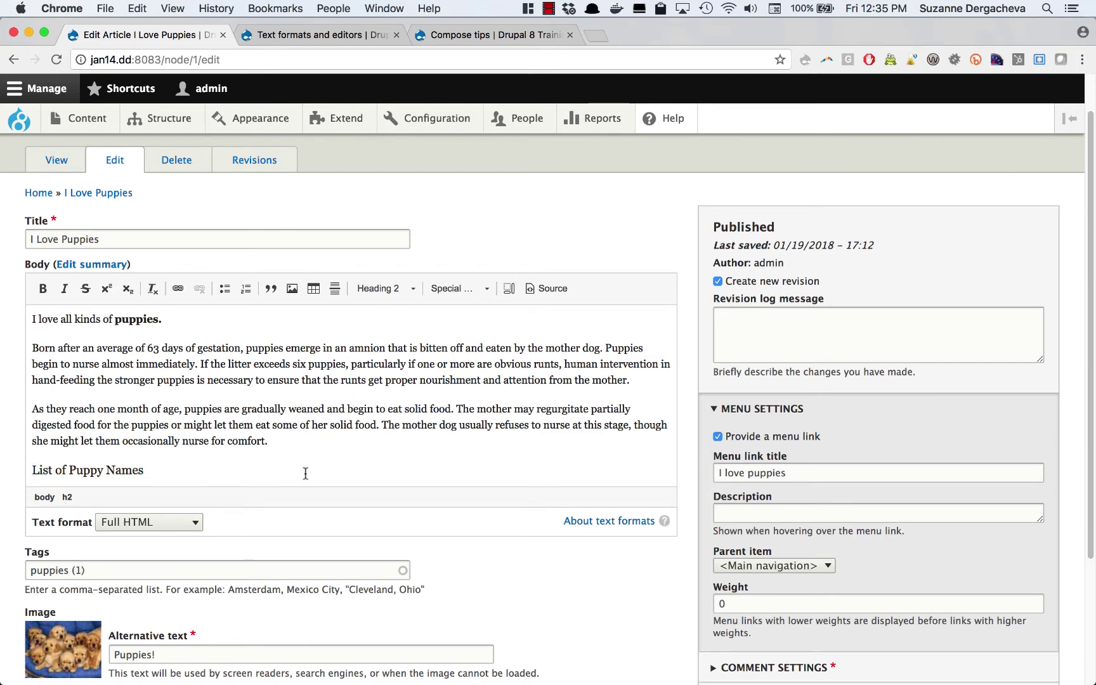
pyautogui.click(550, 289)
pyautogui.scroll(-3, 61, 379)
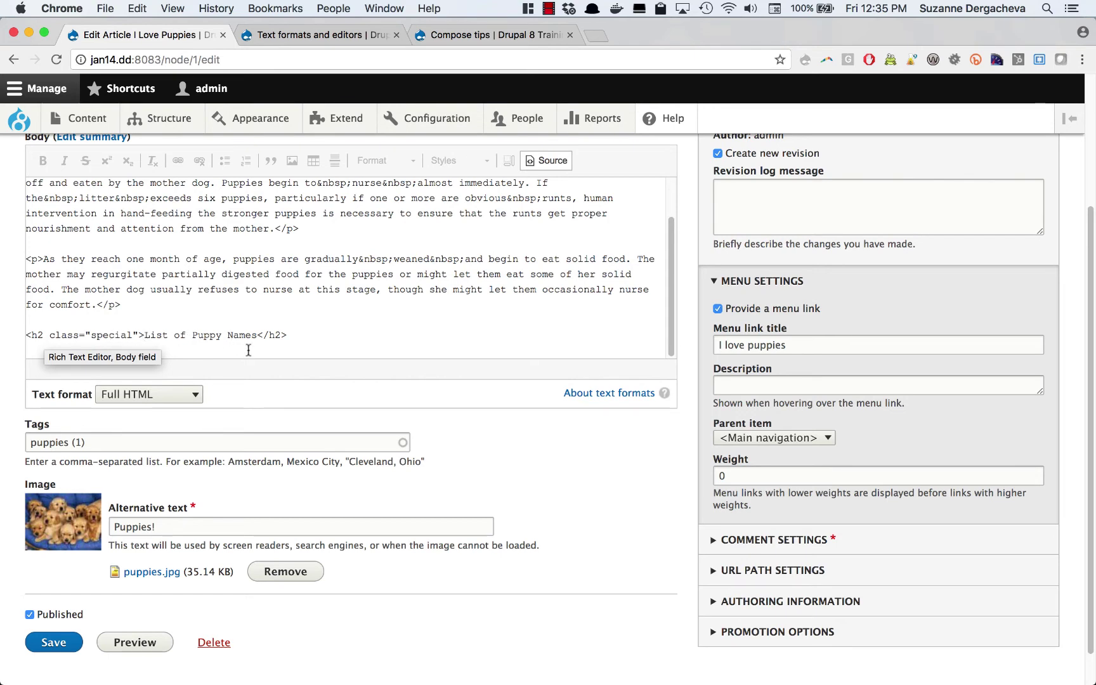
pyautogui.scroll(1, 514, 204)
pyautogui.click(565, 162)
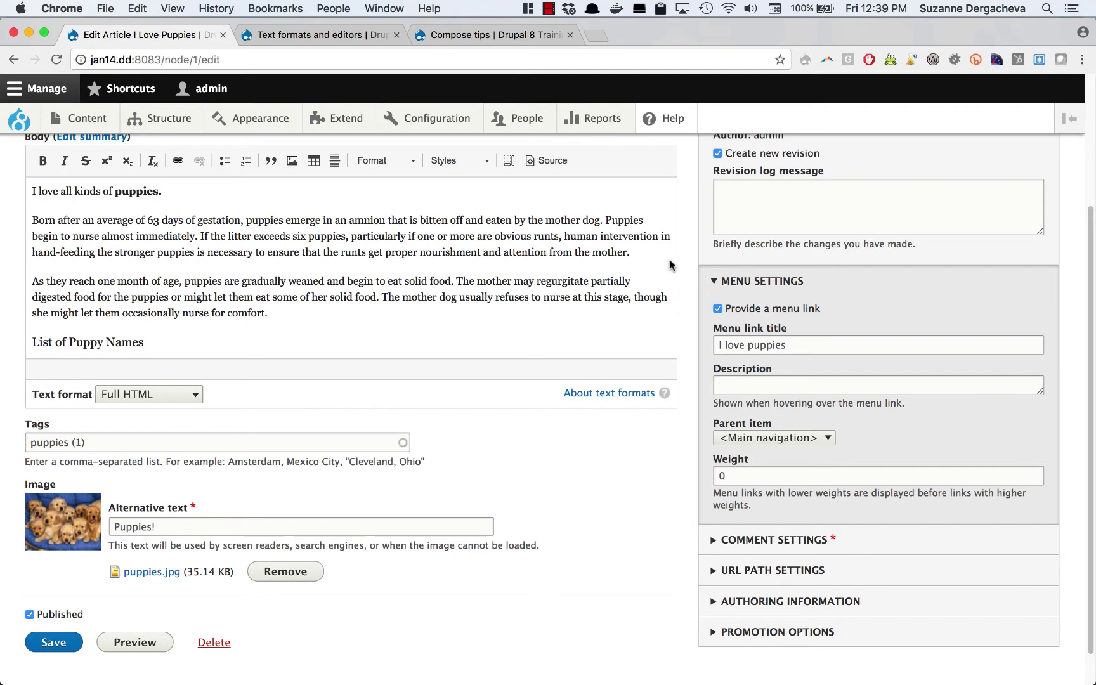
pyautogui.moveTo(521, 119)
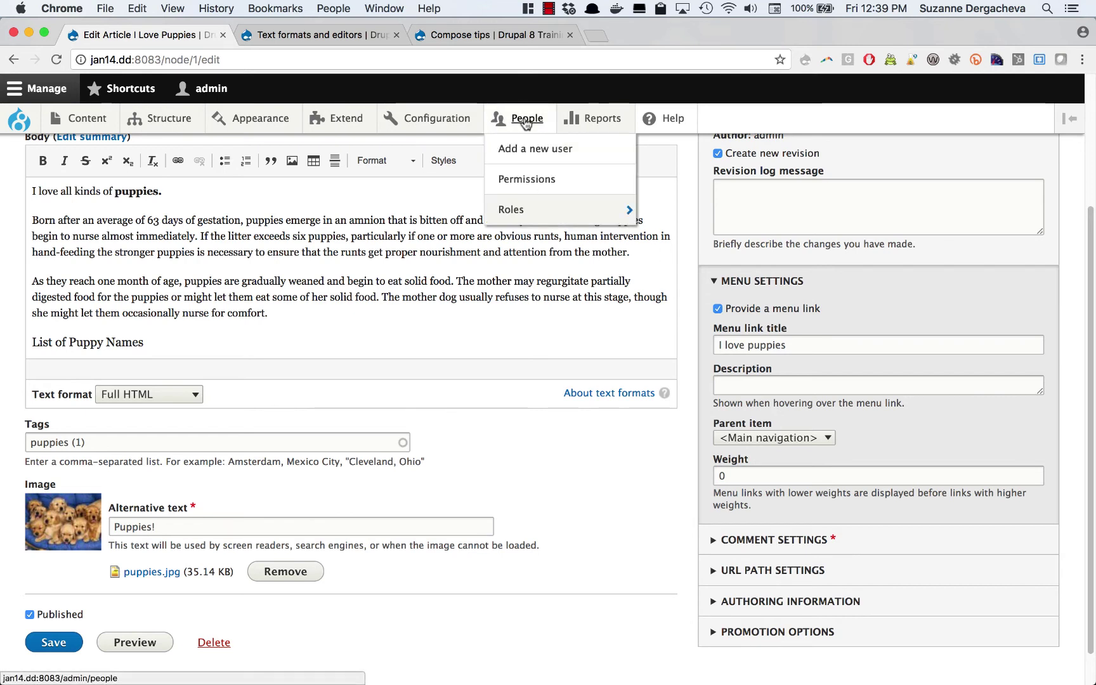
pyautogui.keyDown('super'); pyautogui.click(530, 180); pyautogui.keyUp('super')
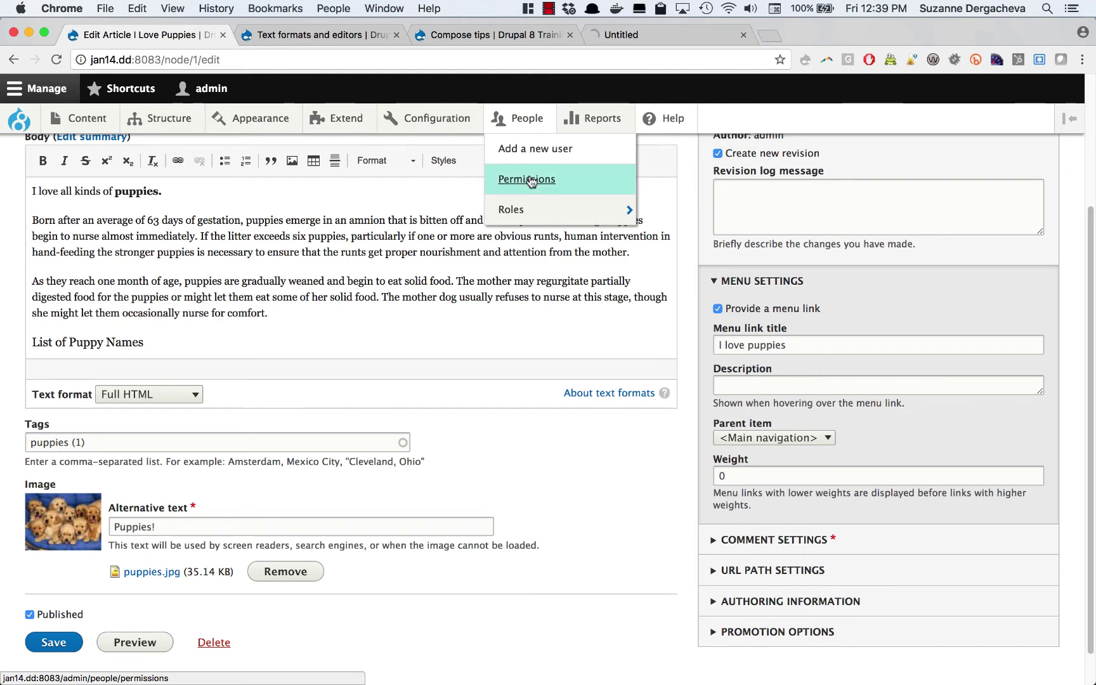
pyautogui.click(638, 34)
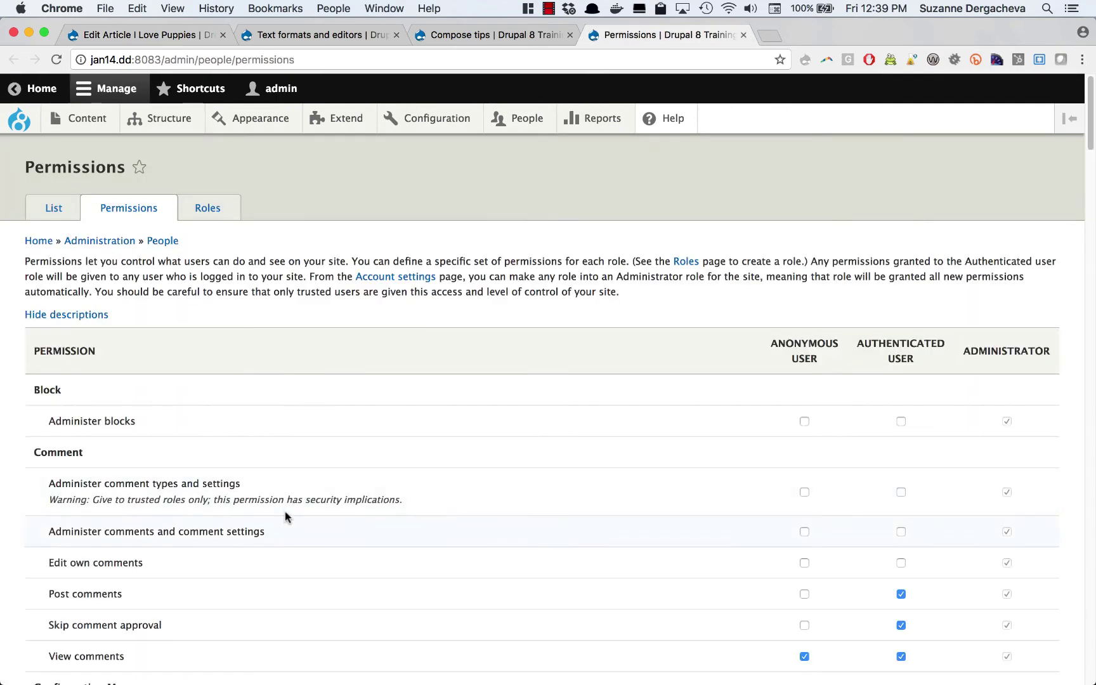
pyautogui.scroll(-1, 331, 513)
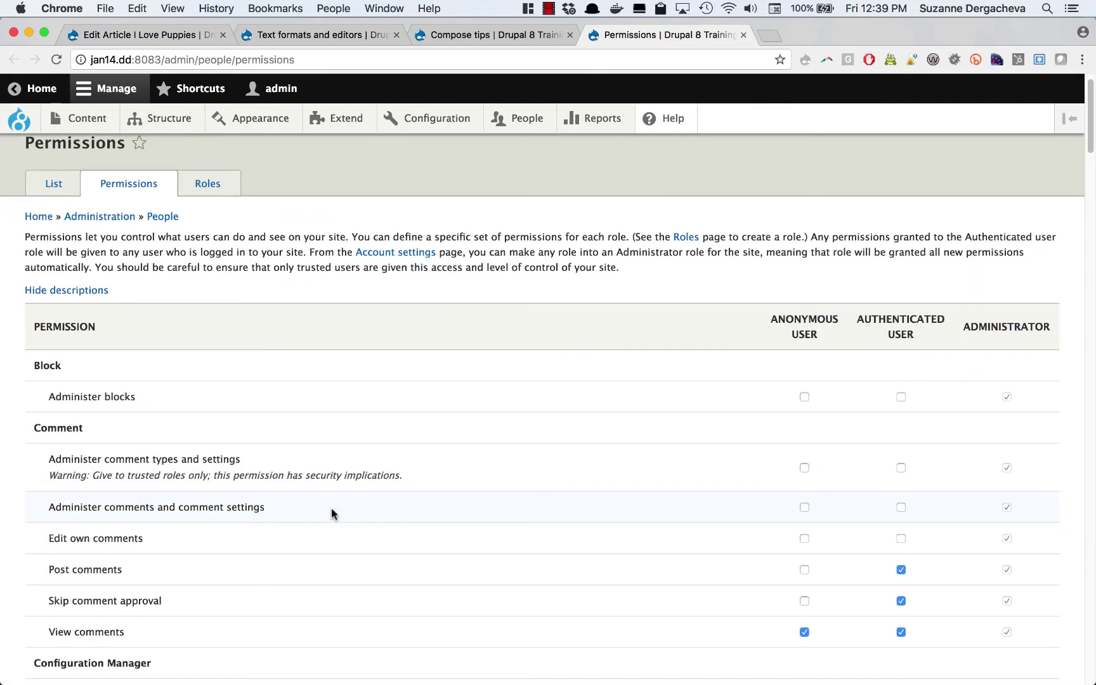
pyautogui.scroll(-15, 331, 514)
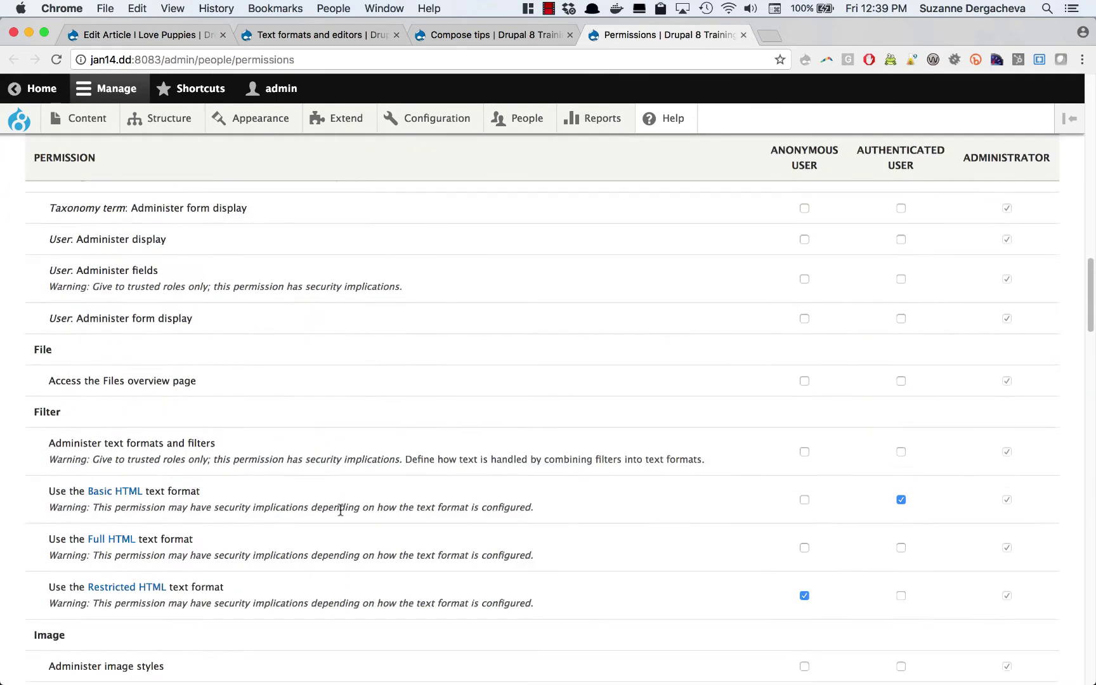
pyautogui.scroll(1, 341, 510)
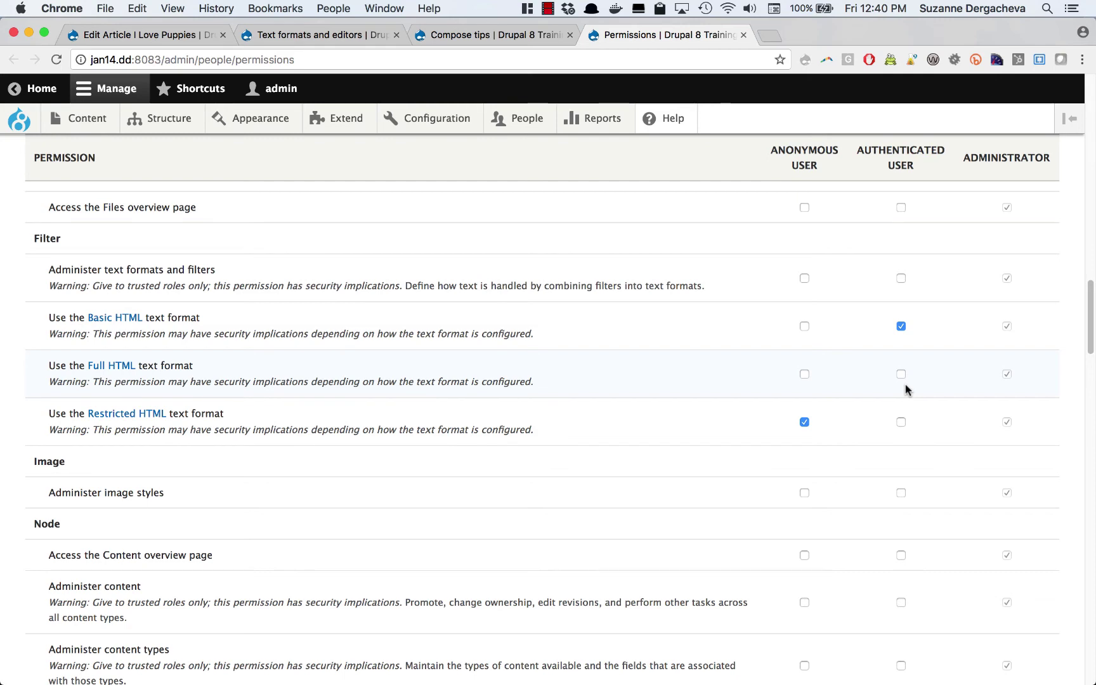
# Drag Full HTML to the top of the text format list and save the new order
pyautogui.click(288, 35)
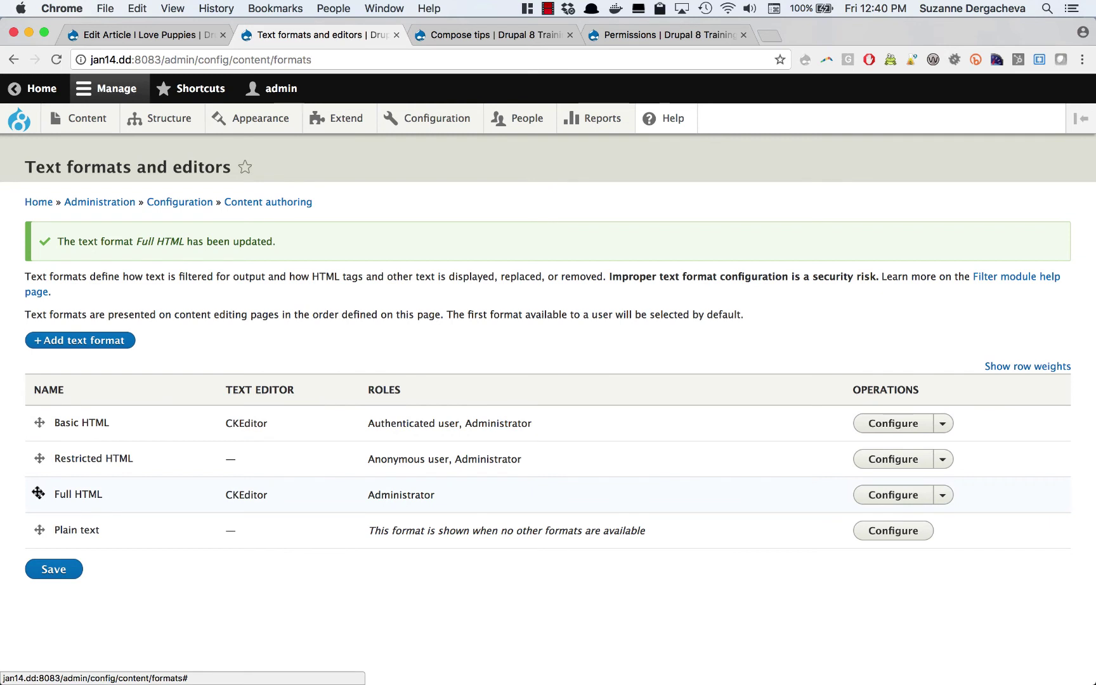
pyautogui.moveTo(38, 493); pyautogui.dragTo(39, 434)
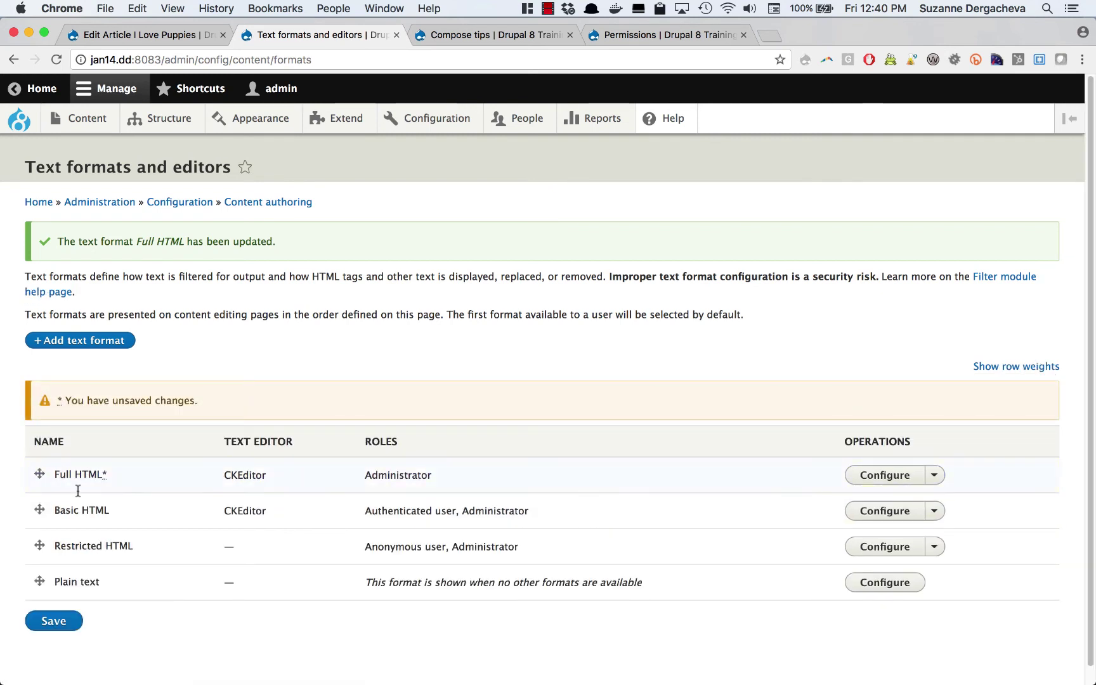
pyautogui.click(73, 627)
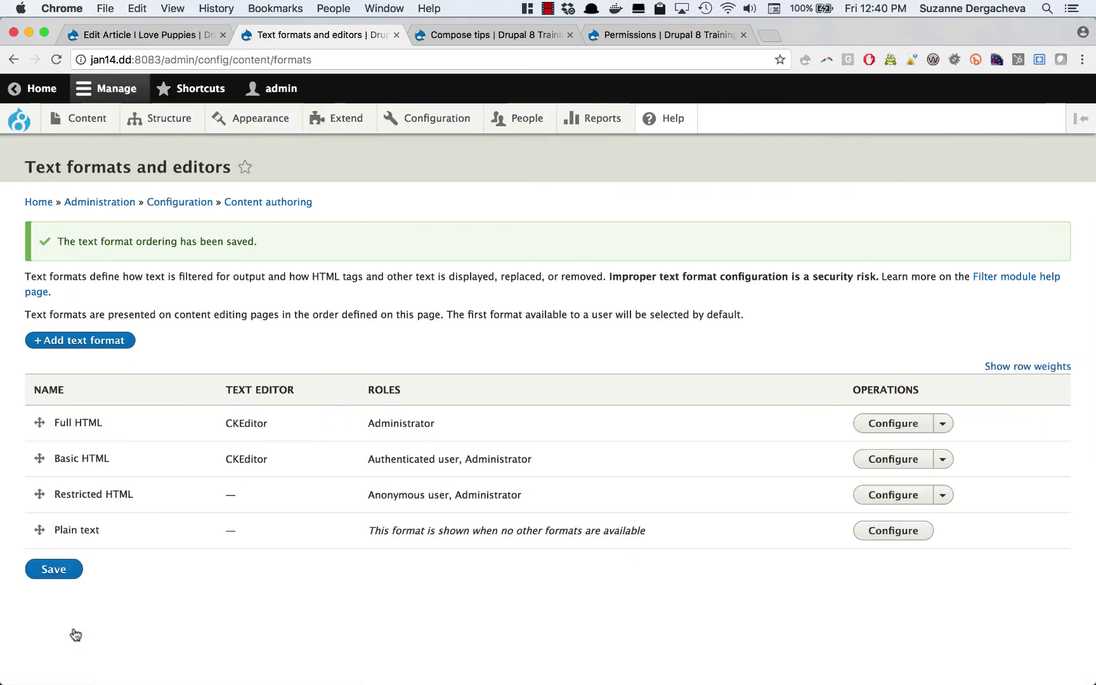
pyautogui.click(180, 35)
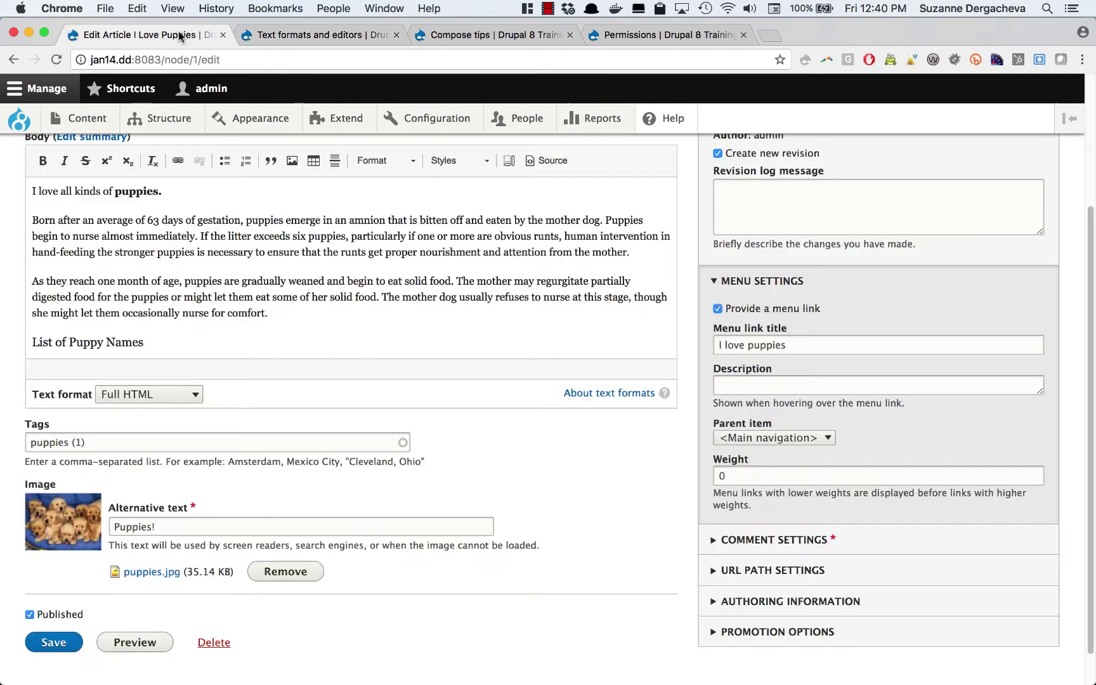
pyautogui.click(194, 397)
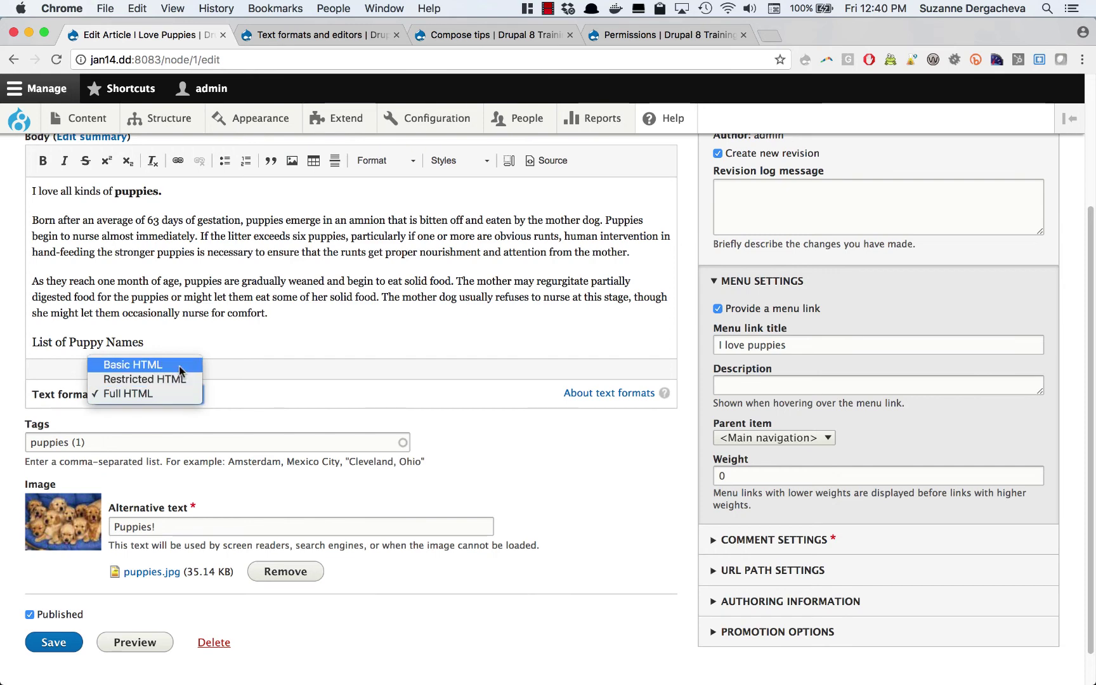
pyautogui.click(168, 393)
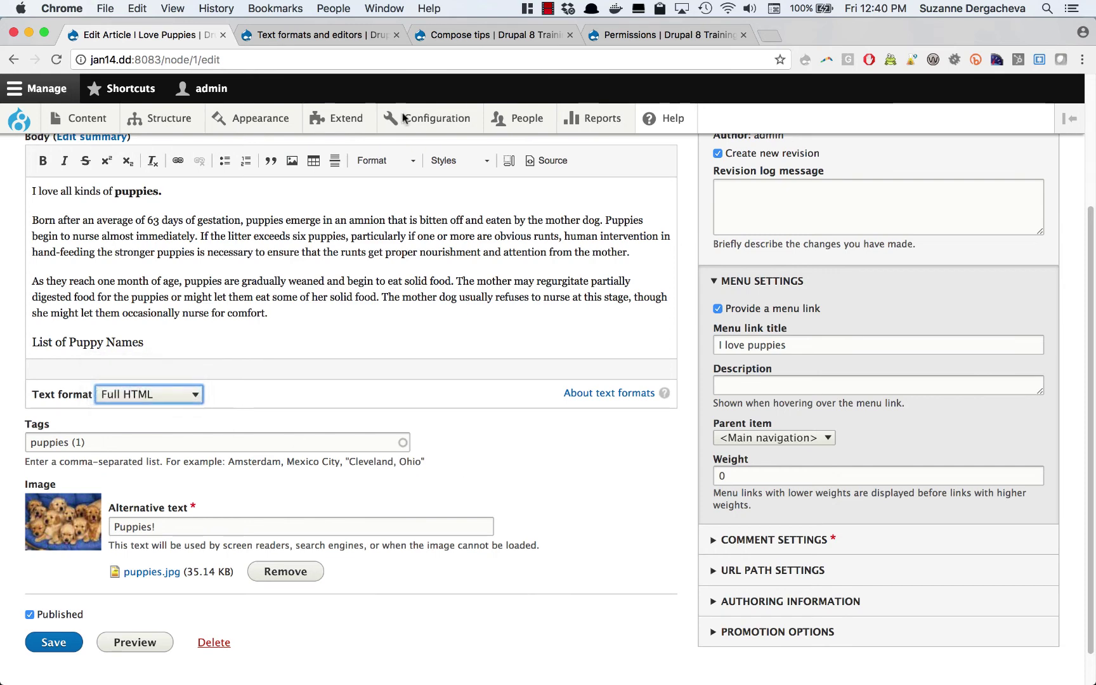
pyautogui.click(320, 39)
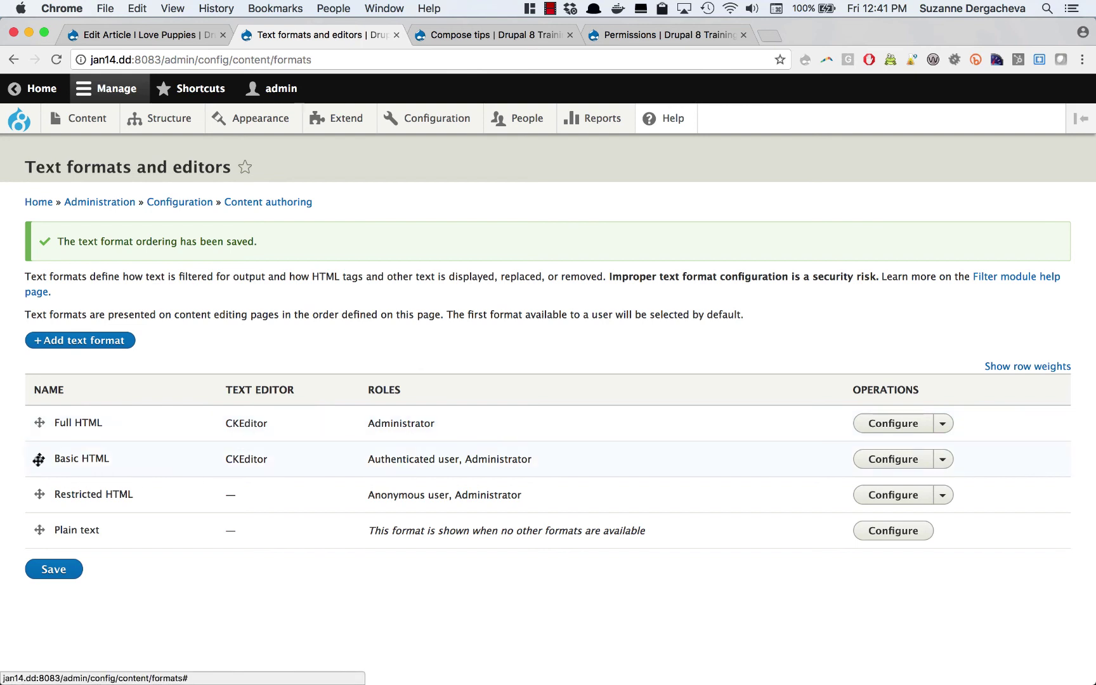
# Move Basic HTML back above Full HTML and save the format order
pyautogui.moveTo(38, 459); pyautogui.dragTo(35, 434)
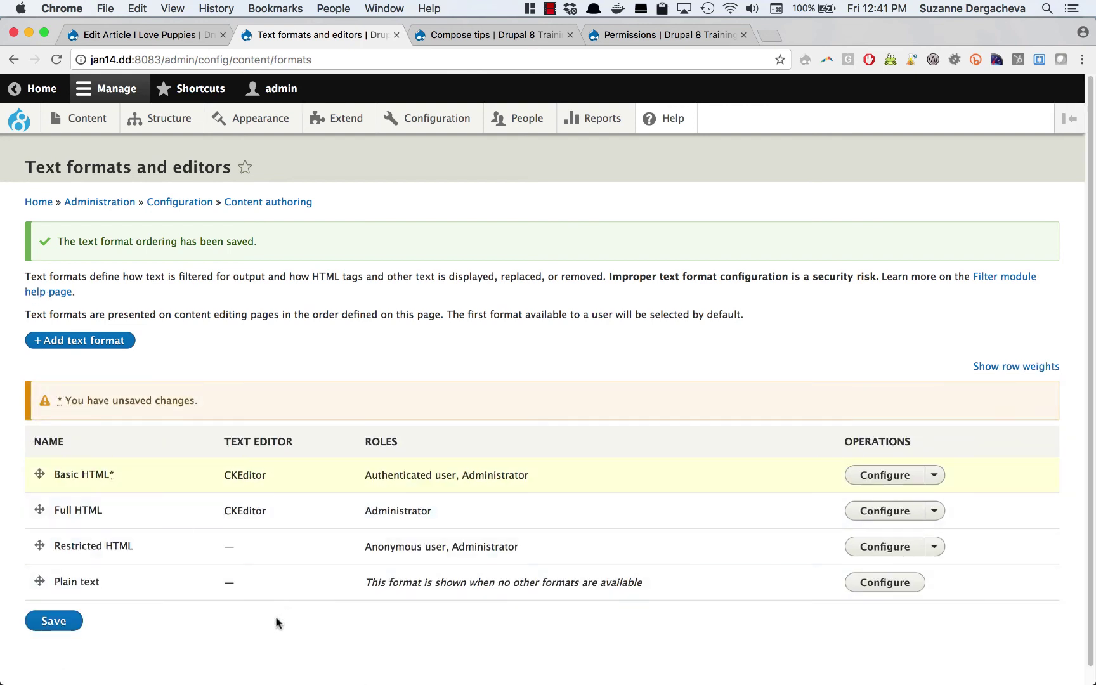
pyautogui.scroll(-1, 252, 612)
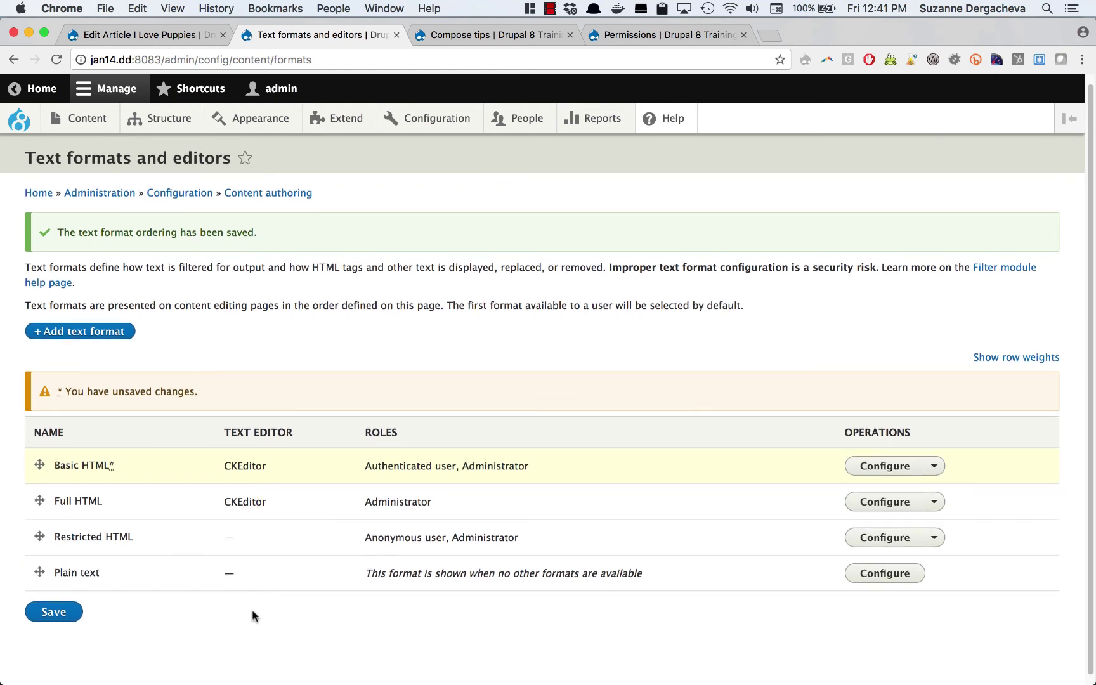
pyautogui.click(54, 612)
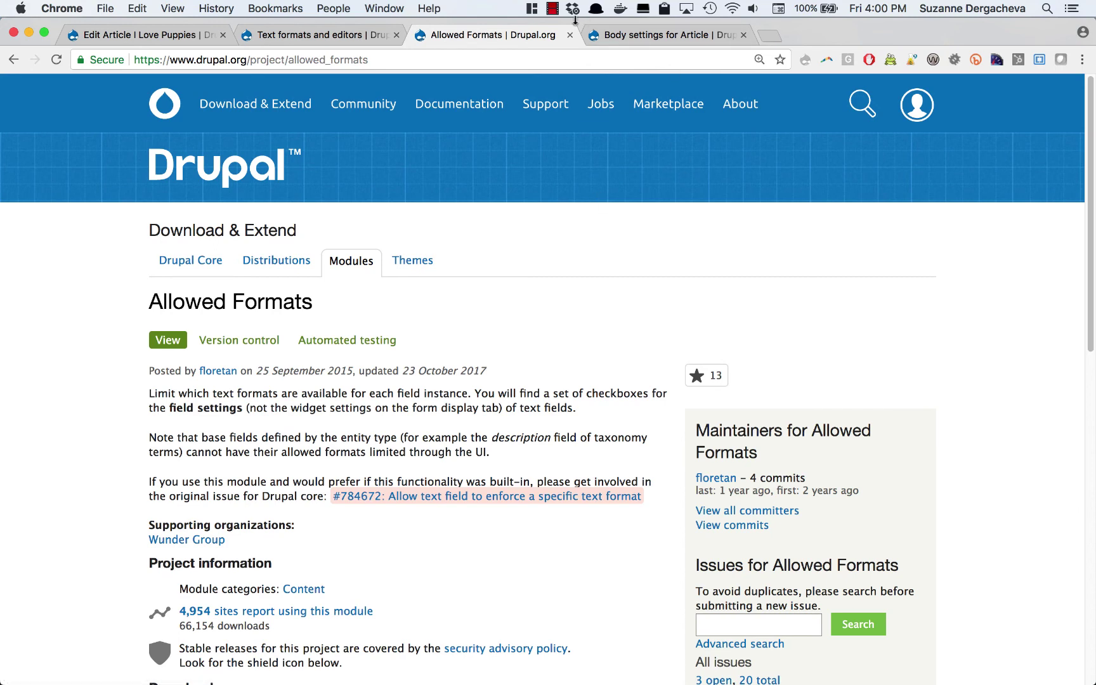
# Go to the Article Body field settings and reach the Allowed formats checkboxes
pyautogui.click(671, 37)
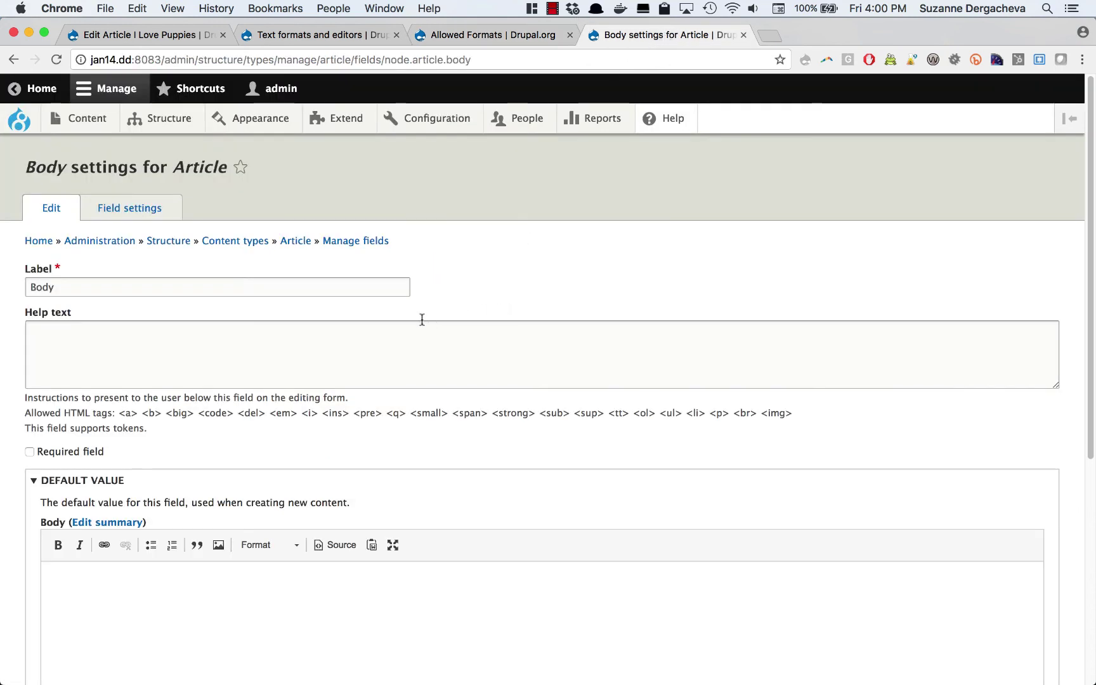
pyautogui.scroll(-1, 176, 409)
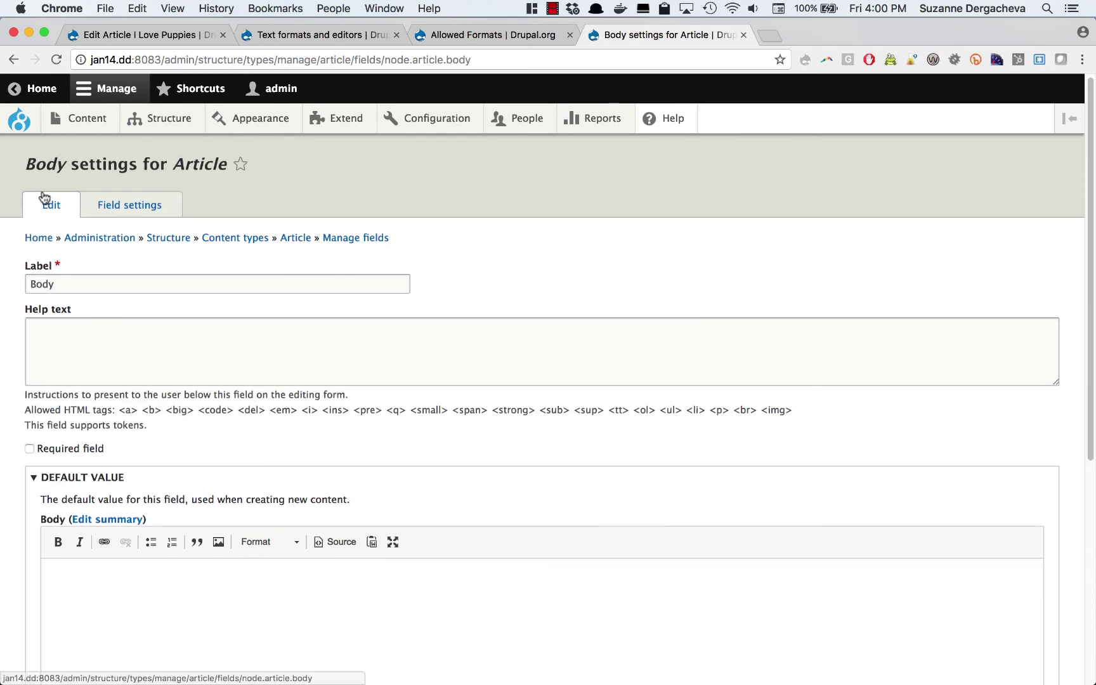
pyautogui.scroll(-6, 360, 492)
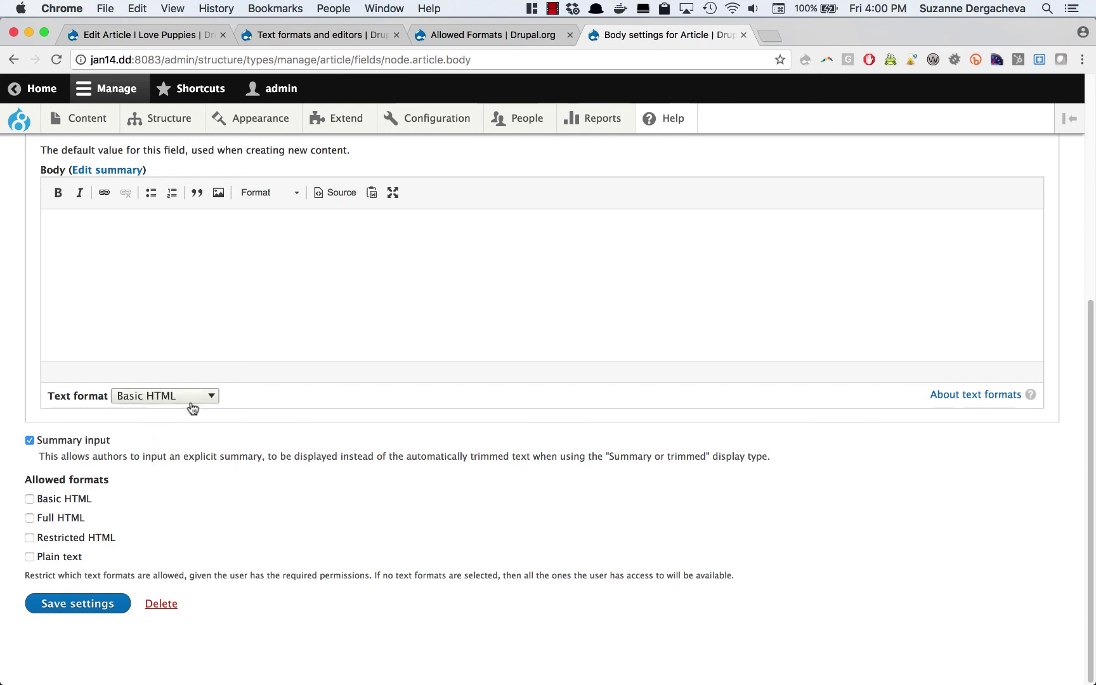
# Tick only Basic HTML under Allowed formats and save the Body field settings
pyautogui.click(71, 501)
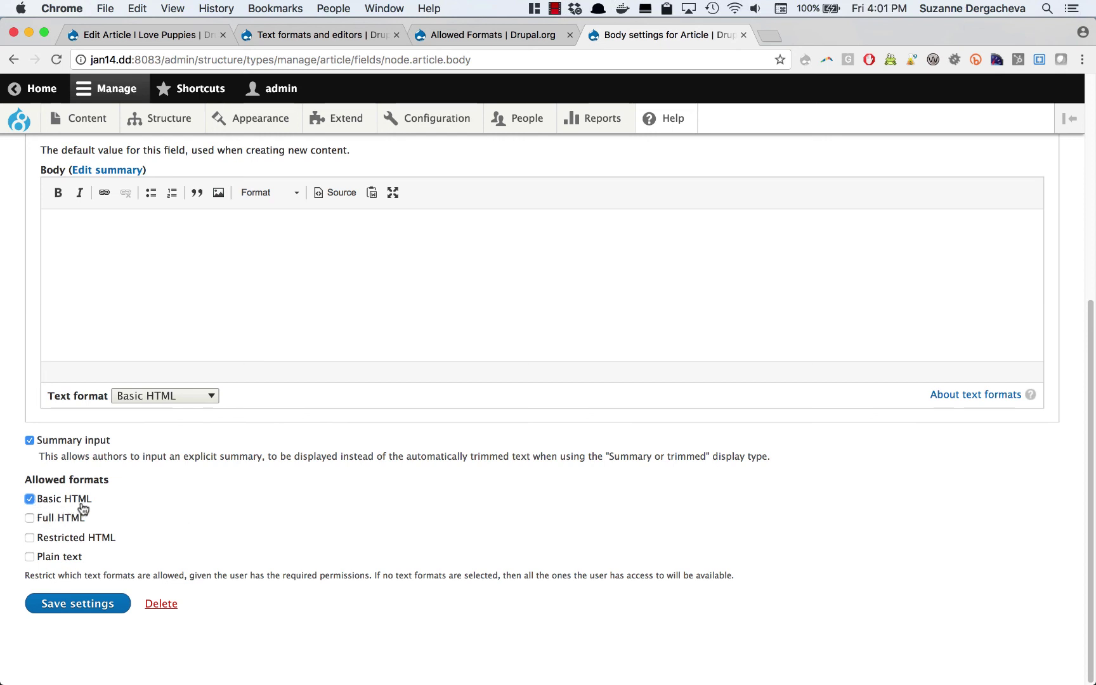
pyautogui.click(77, 611)
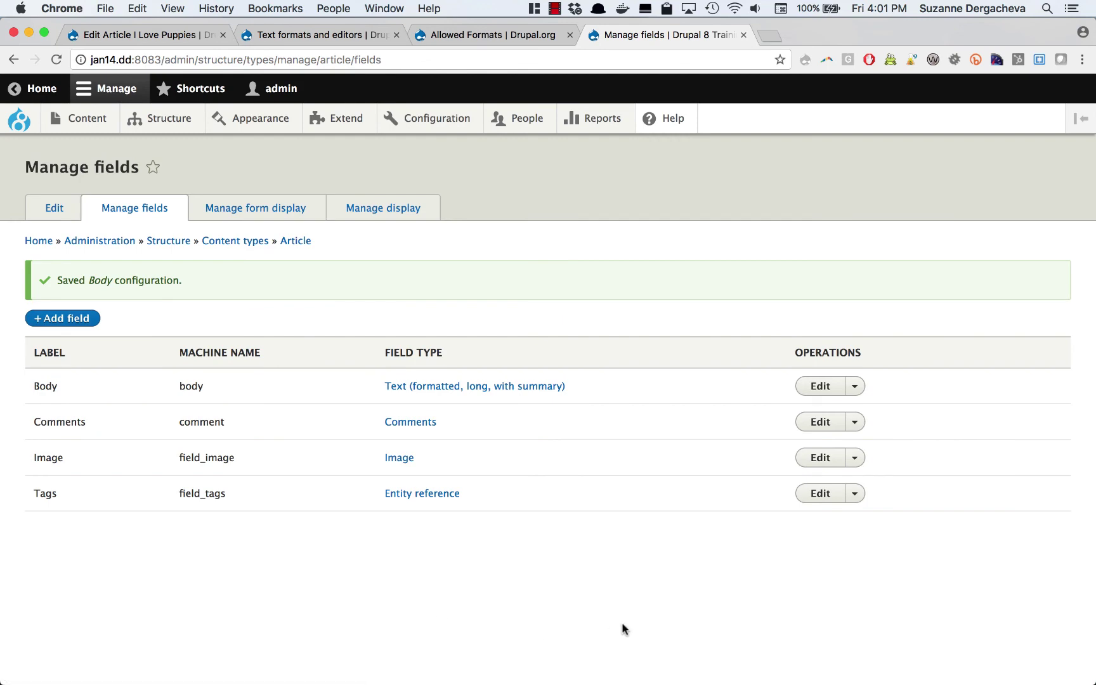
# Reload the I Love Puppies article editor and switch its body text format to Basic HTML
pyautogui.click(171, 35)
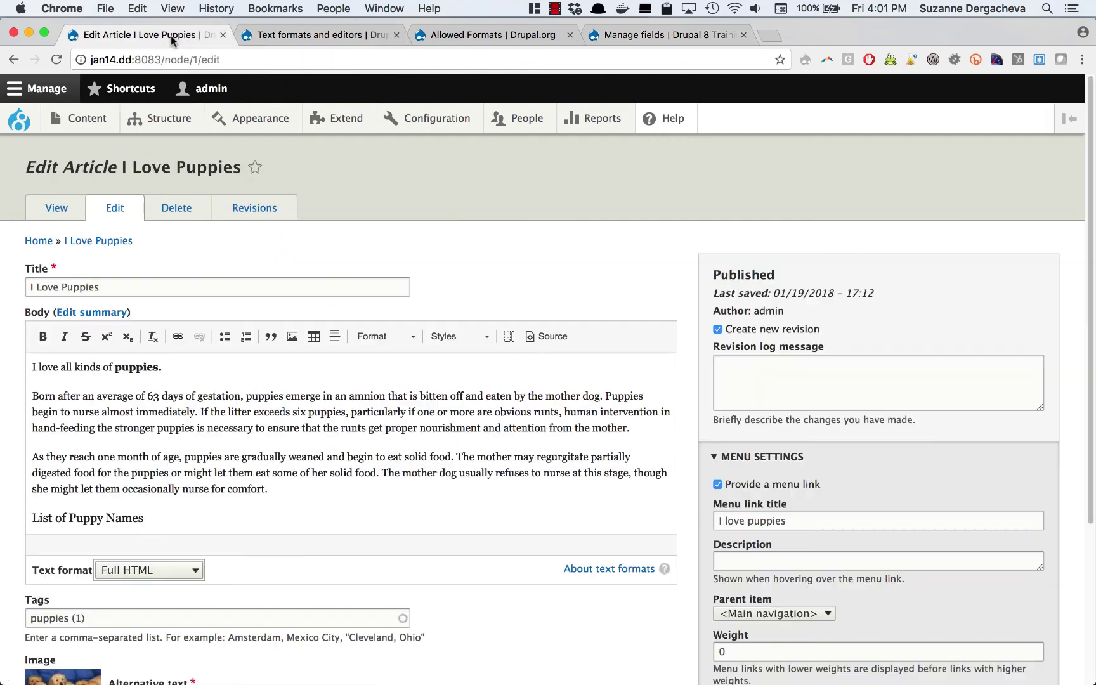
pyautogui.click(55, 60)
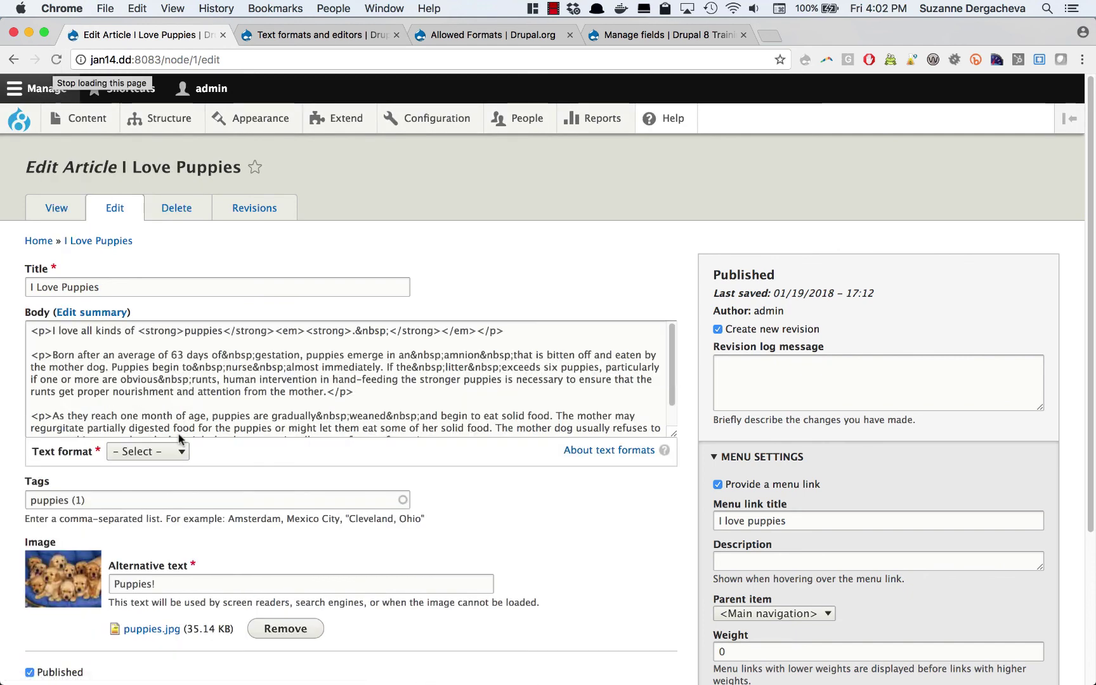
pyautogui.click(182, 453)
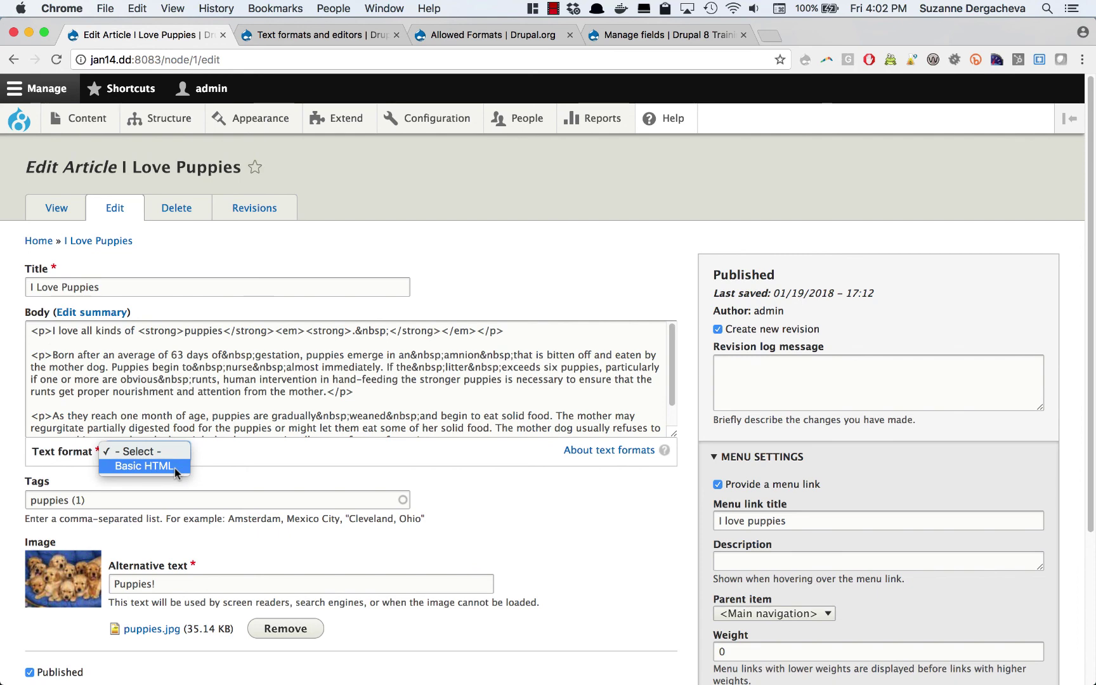
pyautogui.click(174, 467)
pyautogui.click(484, 458)
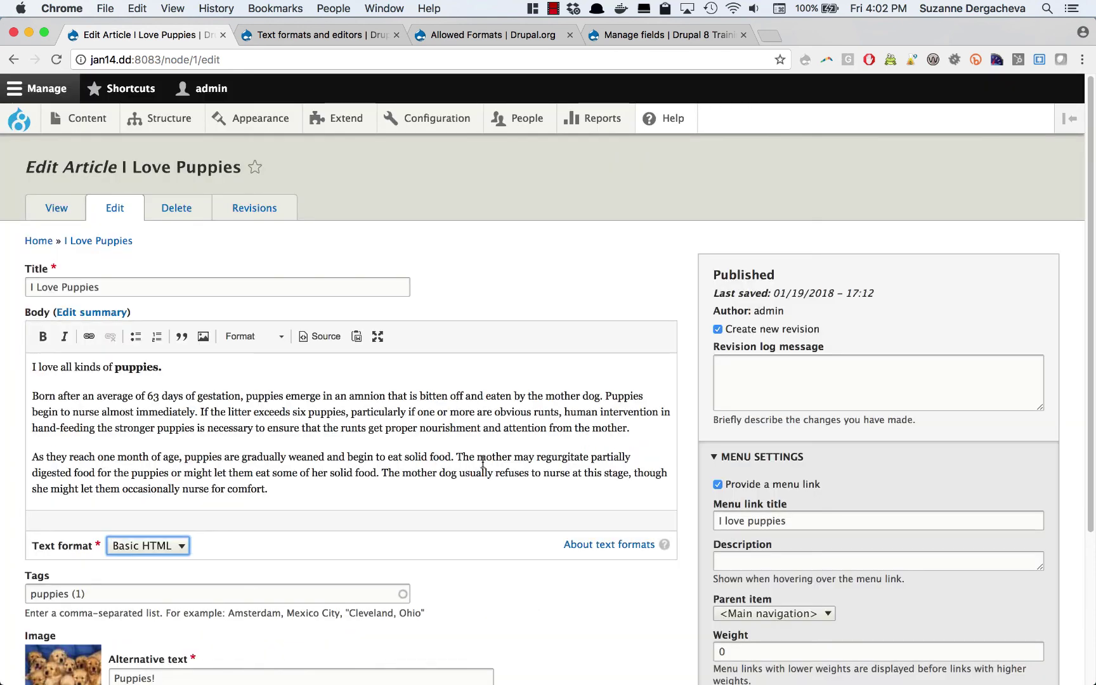